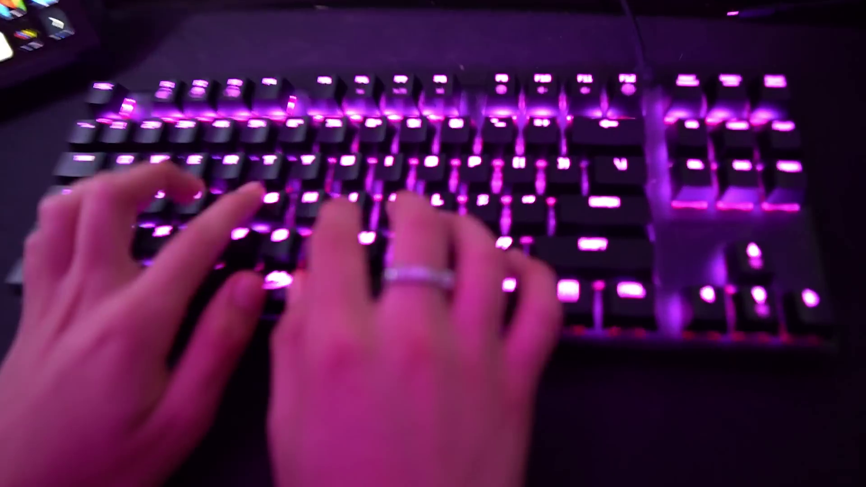
Type 'shake ur' into the YouTube comment box under the tutorial video.
text(shake ur)
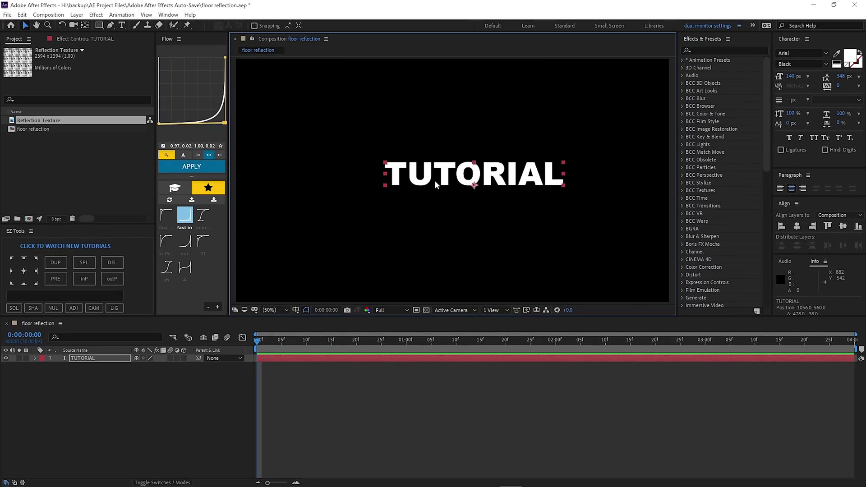
Center the TUTORIAL text horizontally and scale it up to about 131%.
click(797, 227)
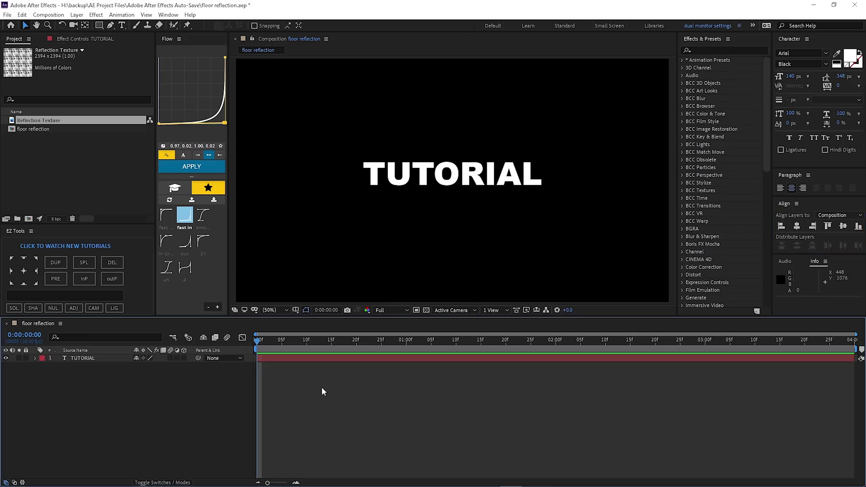
click(302, 358)
key(s)
drag(147, 366, 167, 370)
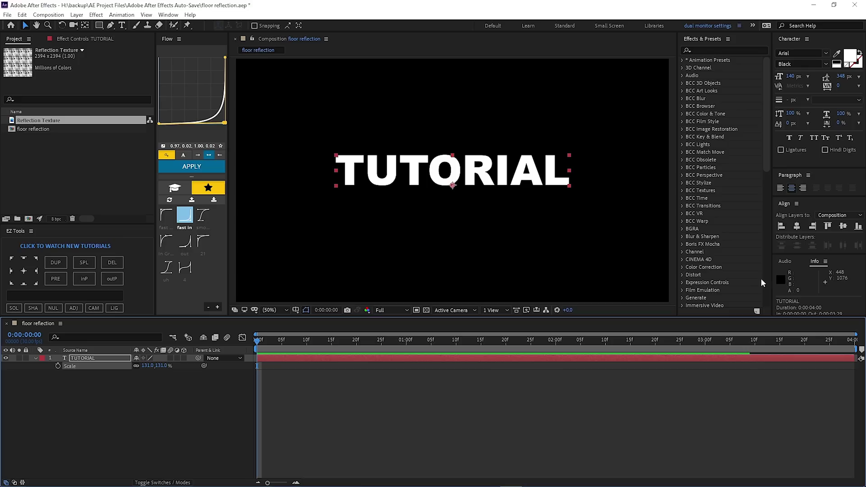
click(797, 227)
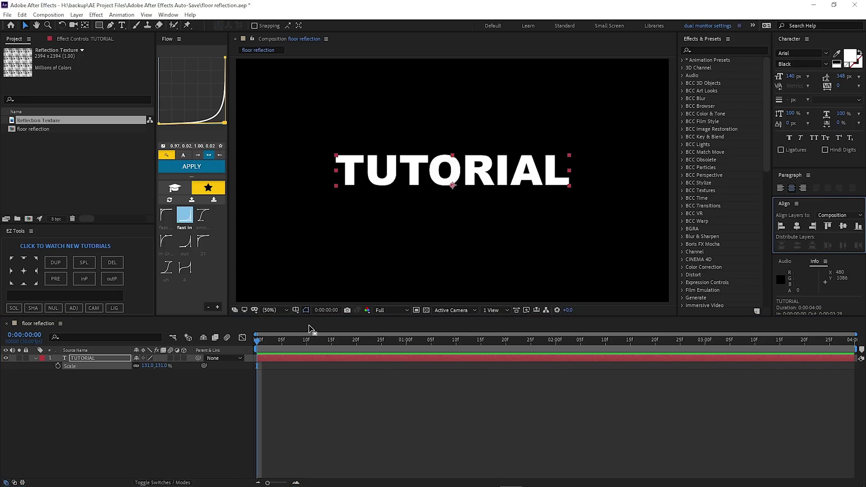
Nudge the TUTORIAL text slightly lower using the Proportional Grid, then hide the grid.
click(296, 310)
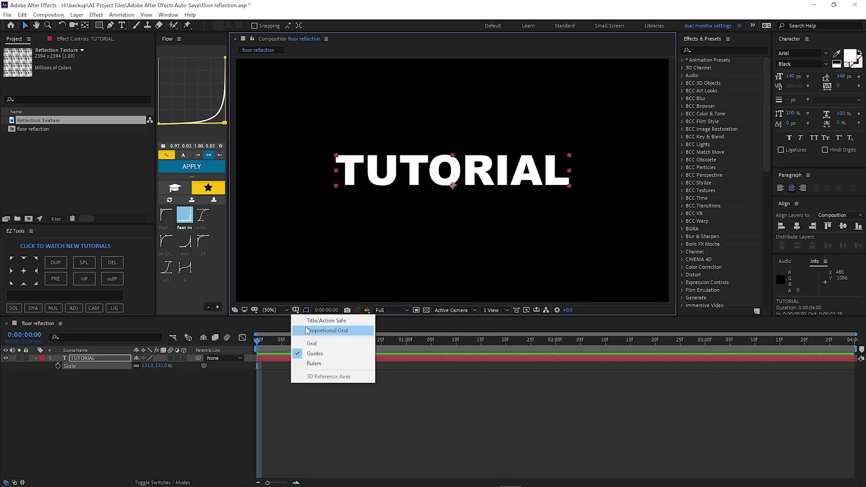
click(311, 342)
drag(459, 172, 460, 183)
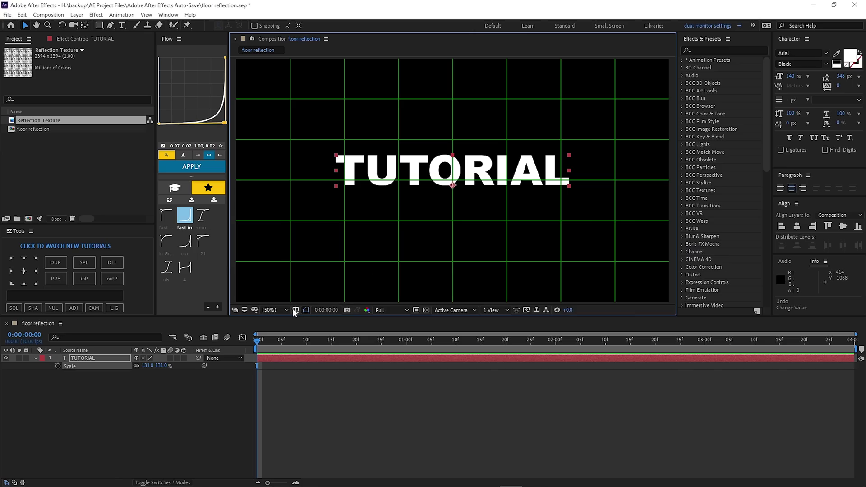
click(294, 312)
click(316, 330)
click(328, 392)
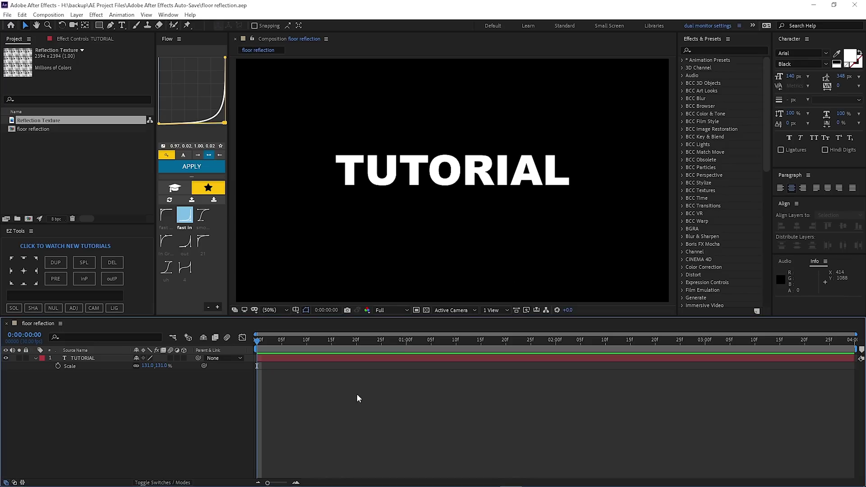
click(82, 358)
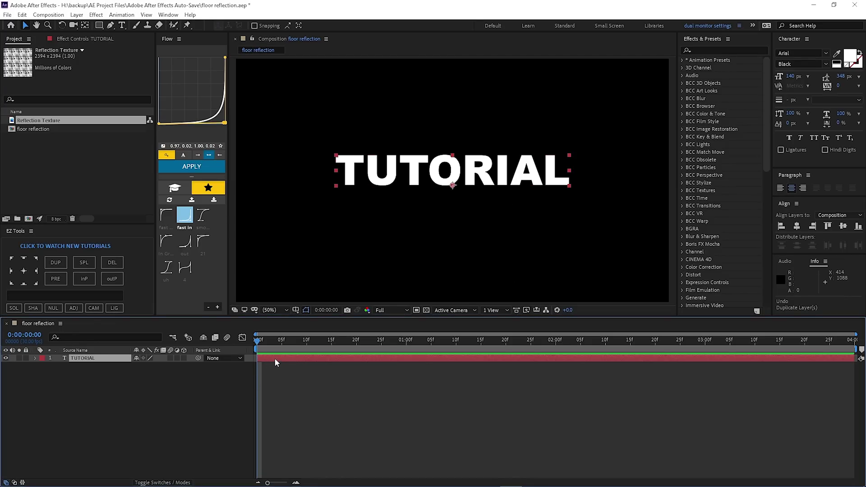
Duplicate the TUTORIAL text as TUTORIAL 2 and move it just below the original.
key(ctrl+d)
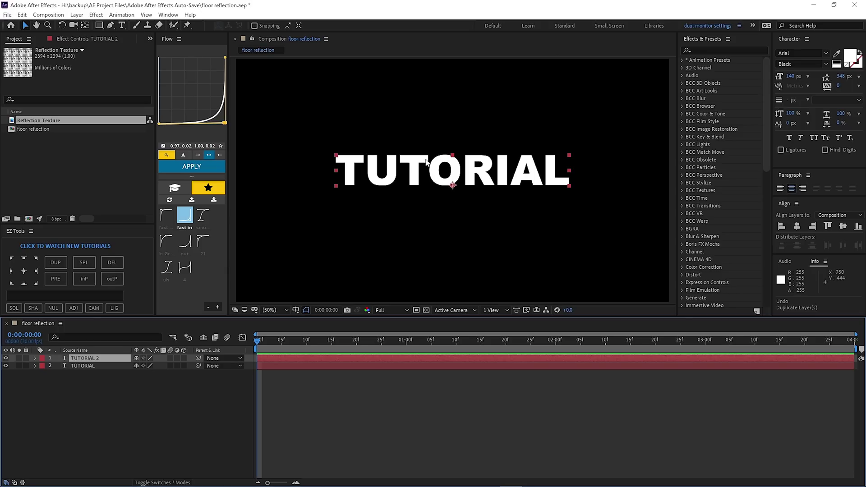
drag(474, 180, 473, 220)
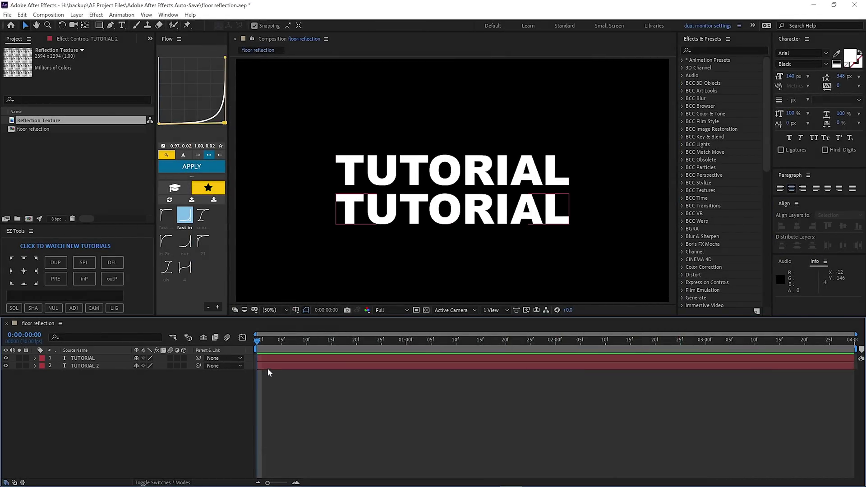
click(266, 367)
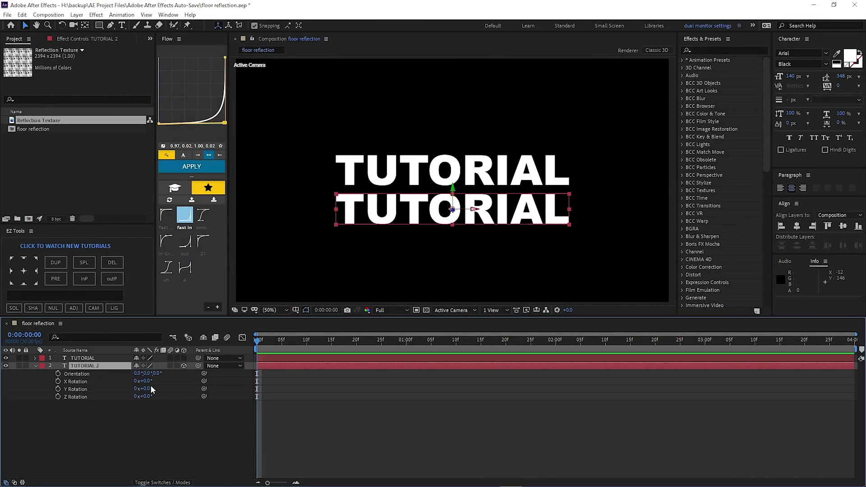
mouse_move(149, 389)
mouse_down()
mouse_move(164, 392)
mouse_move(177, 380)
mouse_up()
key(ctrl+z)
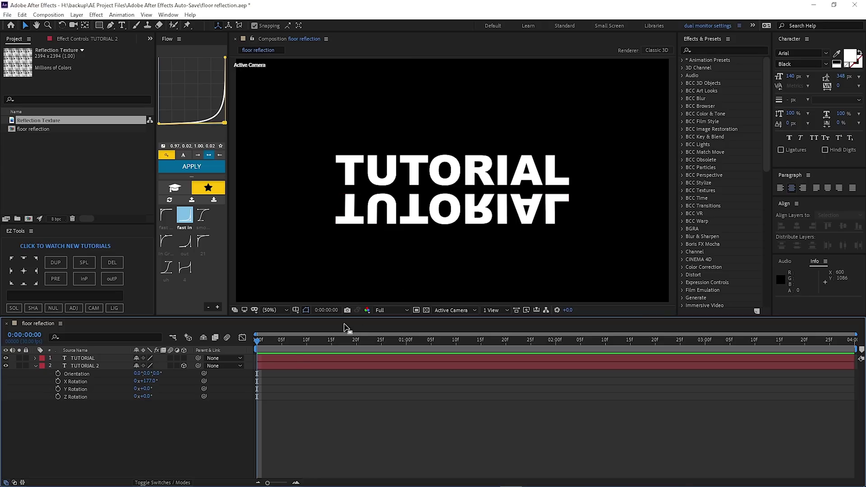
click(286, 367)
key(ctrl+z)
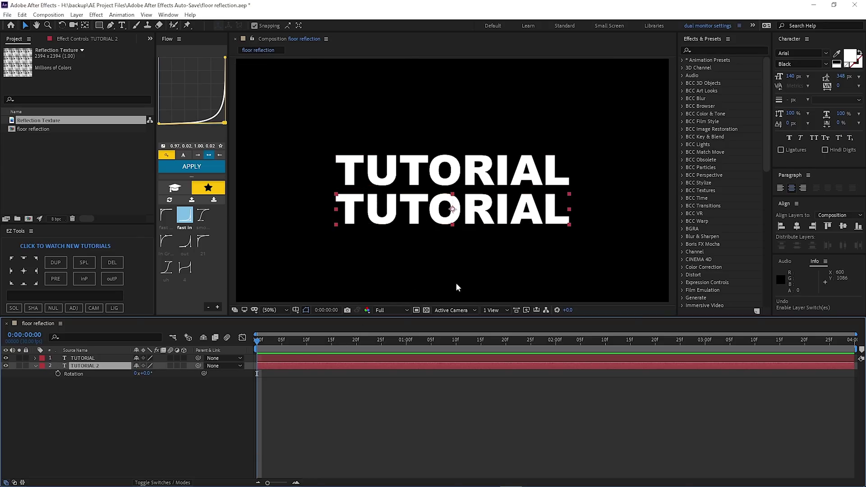
Flip the TUTORIAL 2 copy upside down with Transform > Flip Vertical to mirror the original.
right_click(475, 215)
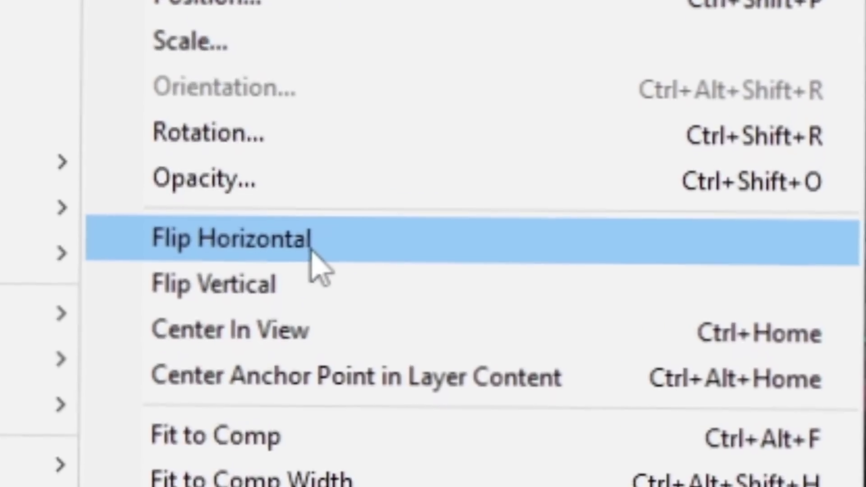
click(321, 212)
right_click(320, 363)
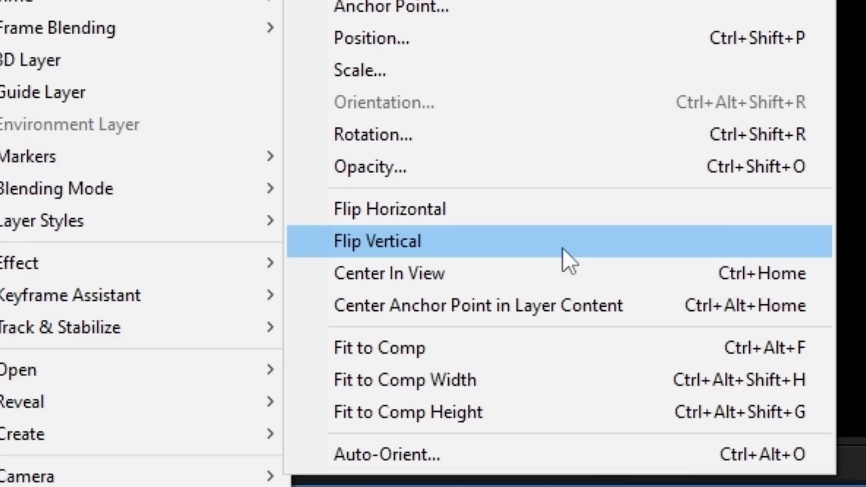
click(507, 243)
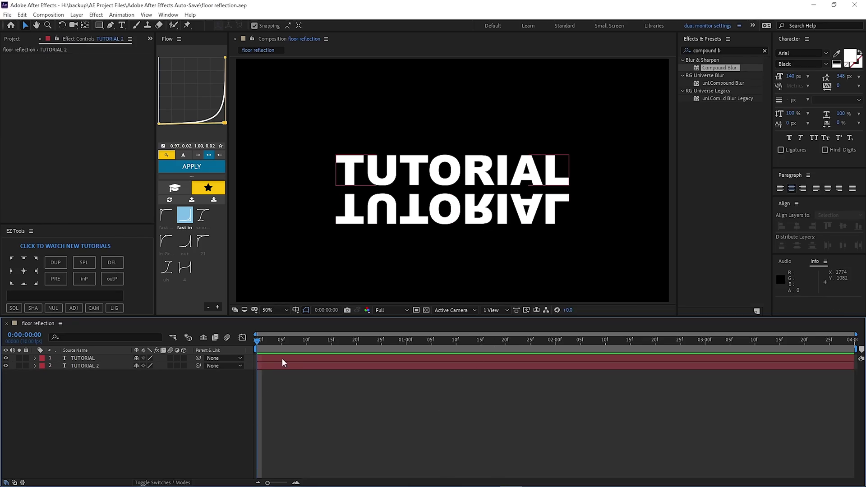
Try S_Glow on the upright TUTORIAL text layer, then undo it.
click(280, 359)
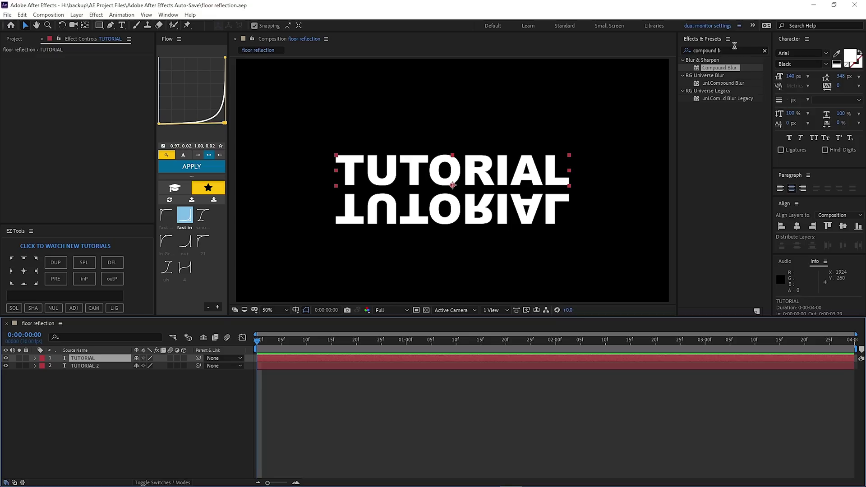
click(734, 48)
text(glo)
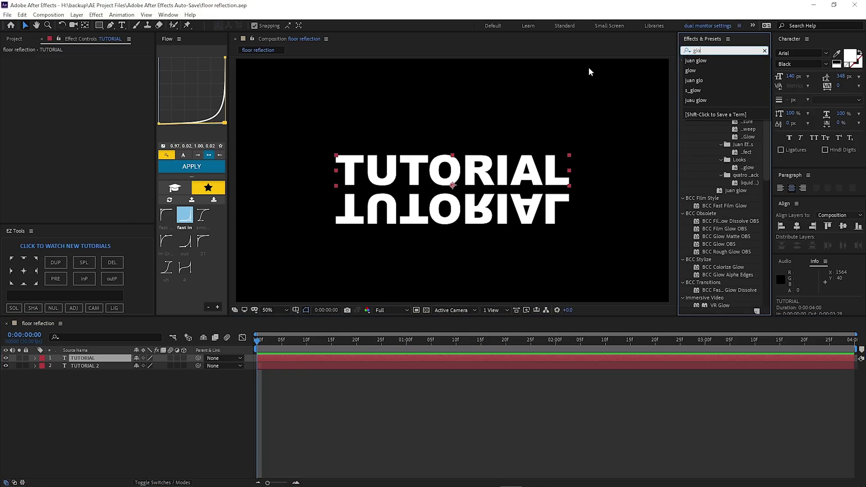
text(w)
scroll(725, 261, down, 5)
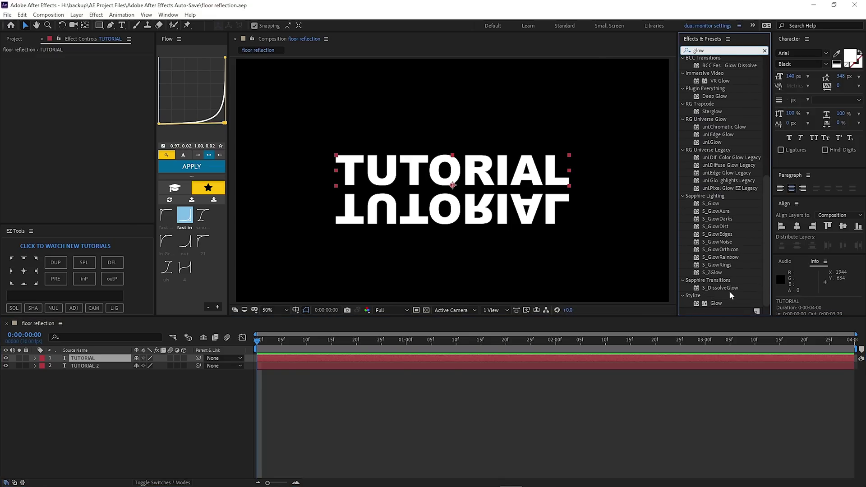
double_click(713, 205)
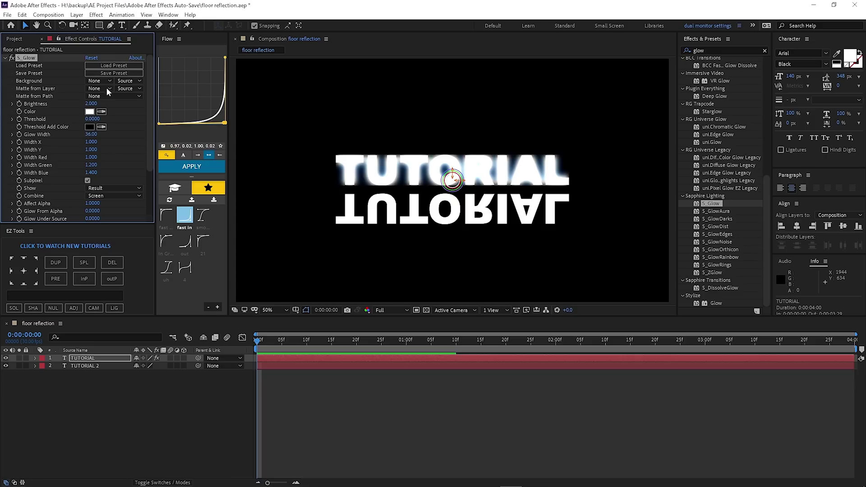
drag(90, 105, 15, 105)
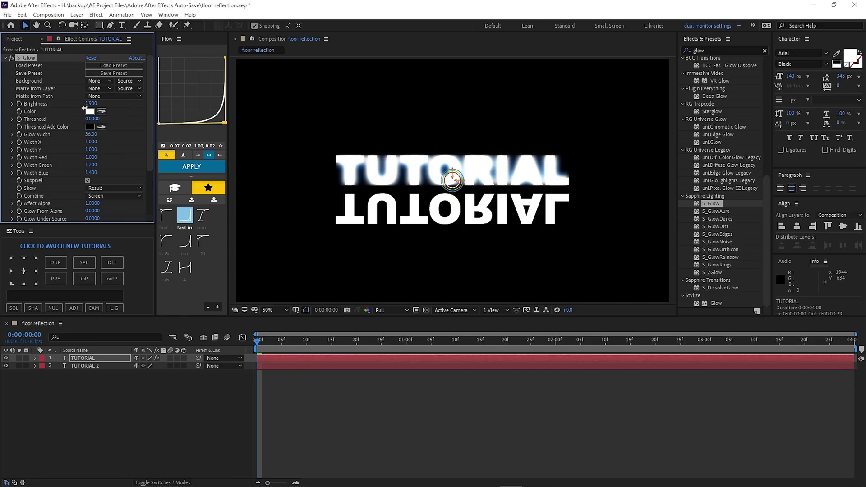
key(ctrl+z)
key(ctrl+z)
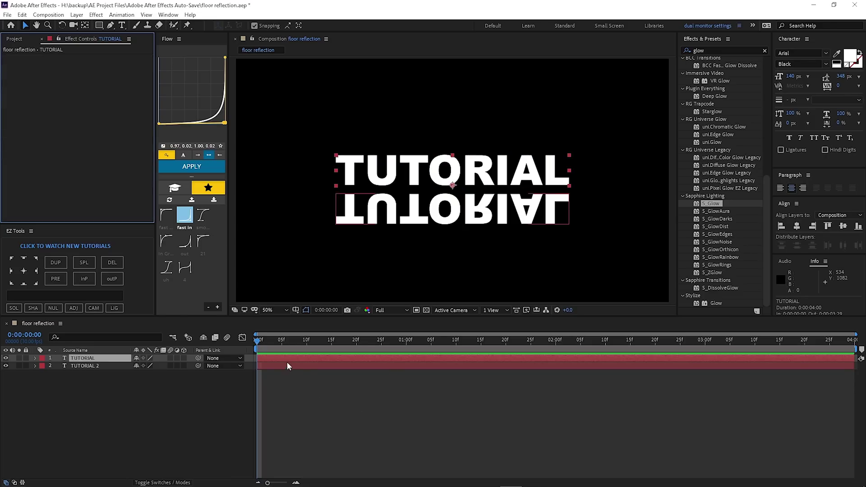
Pre-compose the two text layers into TUTORIAL Comp 1 and TUTORIAL 2 Comp 1.
key(ctrl+shift+c)
click(443, 307)
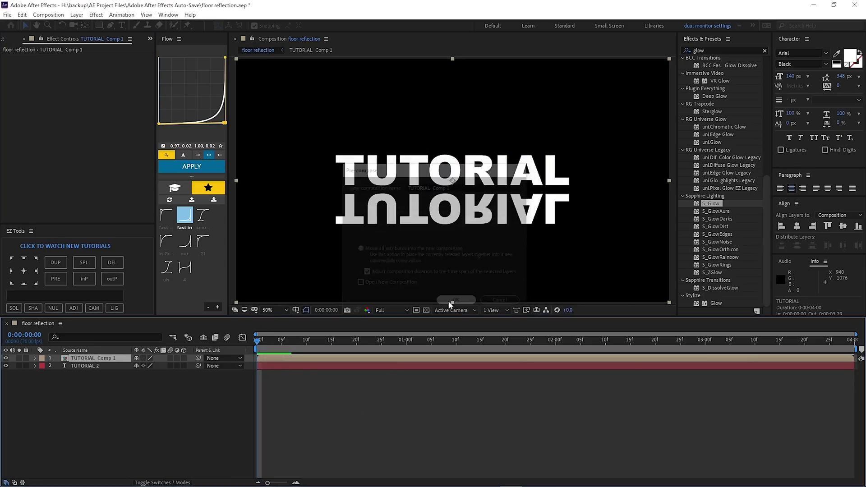
click(324, 366)
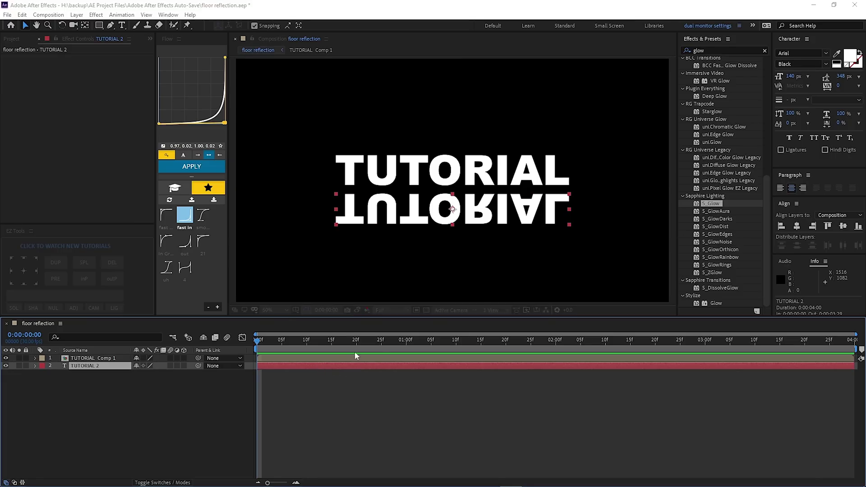
key(ctrl+shift+c)
click(455, 305)
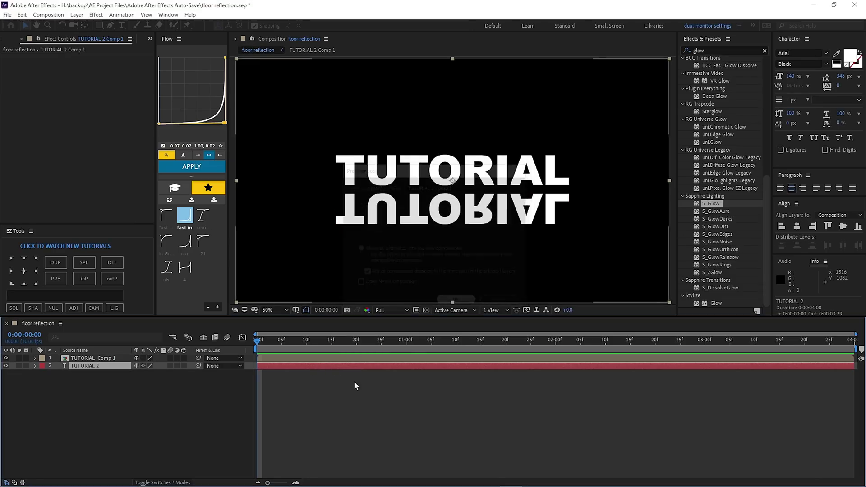
Give TUTORIAL Comp 1 an S_Glow with Glow Width 73 and Brightness 0.51, then save.
double_click(712, 204)
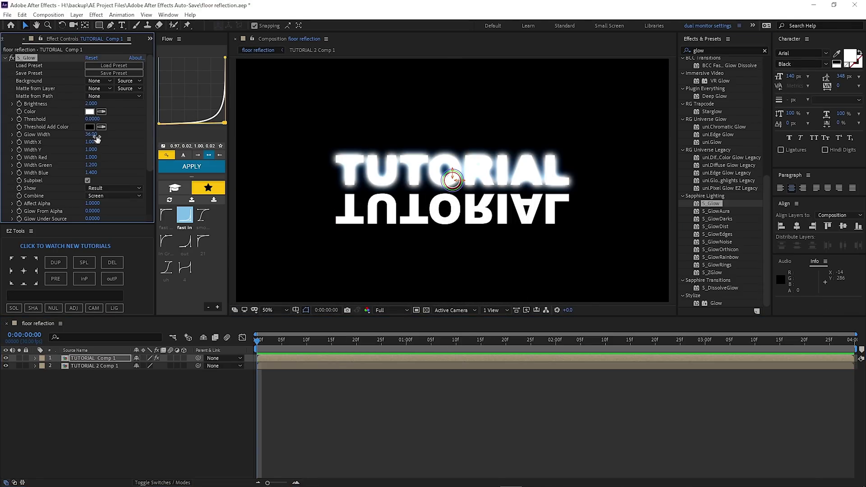
drag(90, 136, 124, 131)
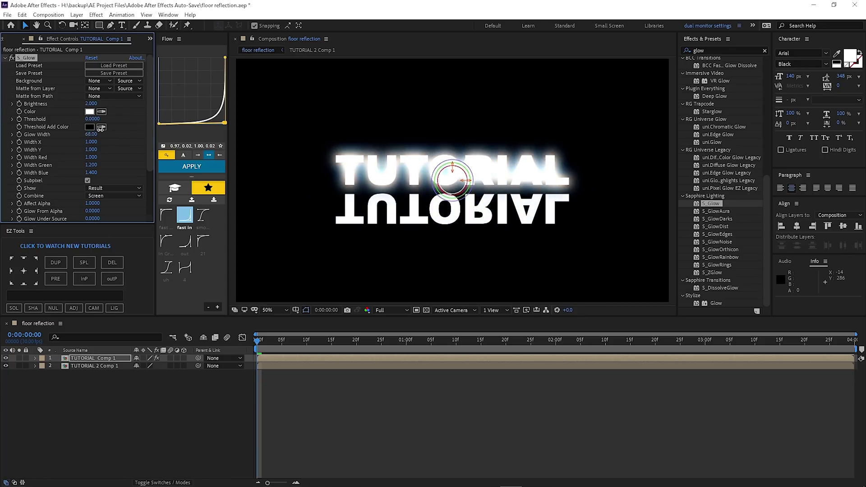
drag(123, 130, 19, 103)
click(383, 418)
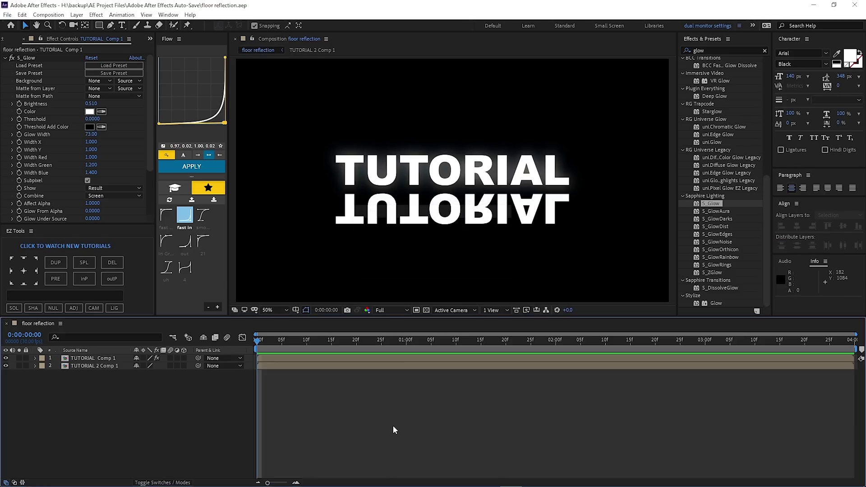
key(ctrl+s)
click(277, 365)
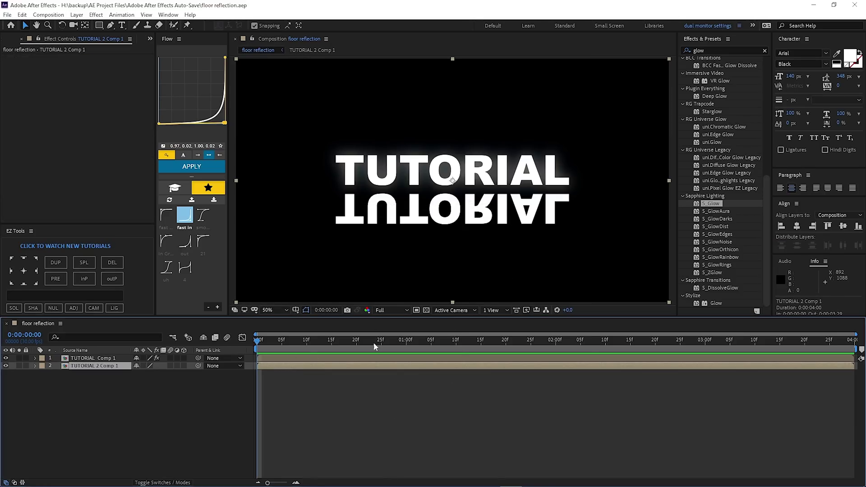
Apply Fast Box Blur to the TUTORIAL 2 Comp 1 reflection layer.
click(765, 52)
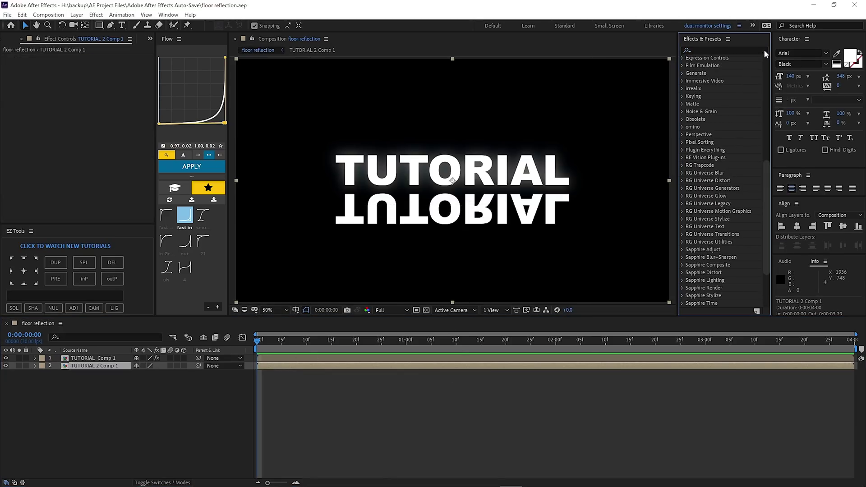
click(706, 52)
text(fast)
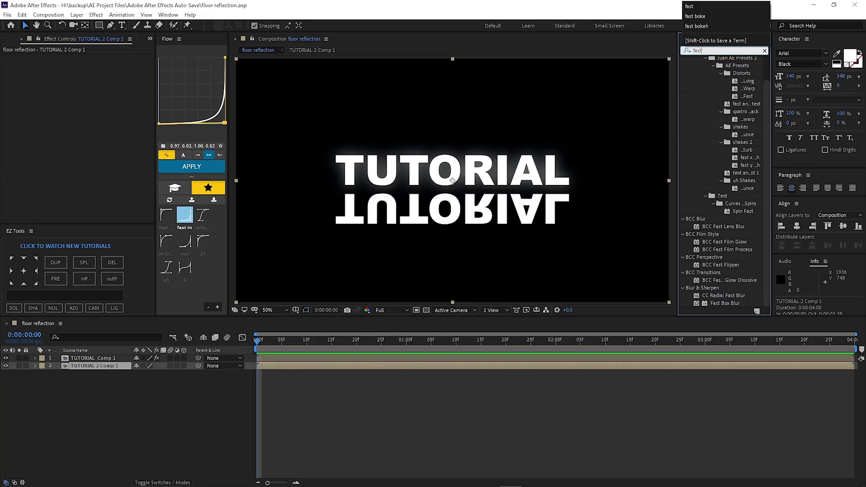
text( box blu)
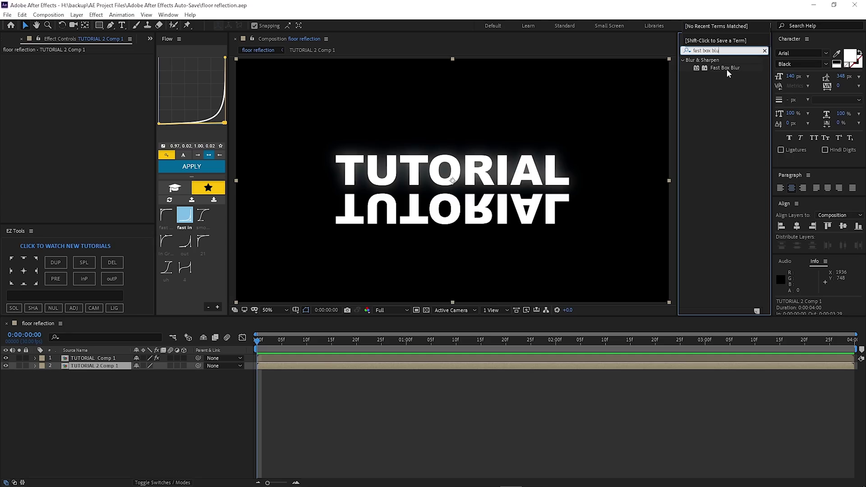
click(727, 69)
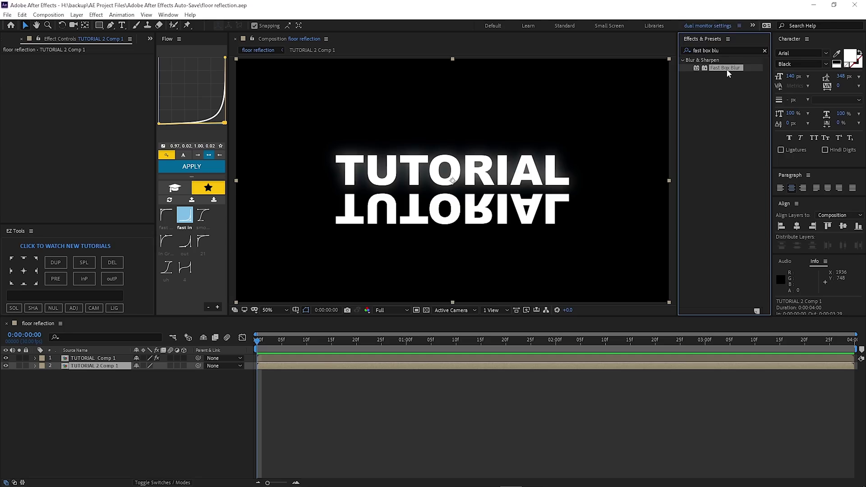
drag(731, 70, 321, 368)
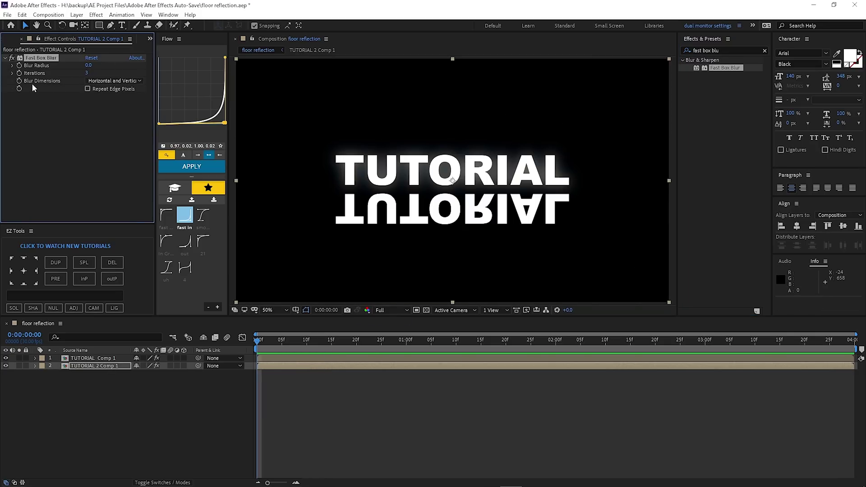
Set the Fast Box Blur to Vertical dimensions with a Blur Radius of 7.
click(110, 81)
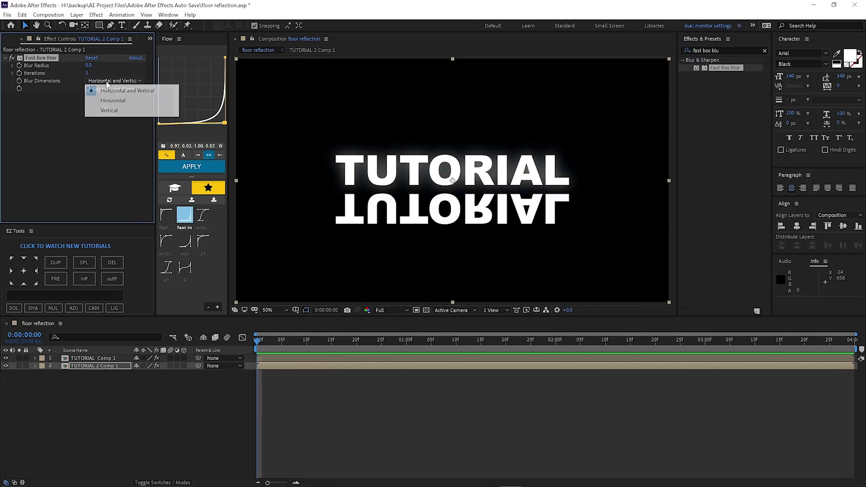
click(115, 104)
drag(88, 65, 94, 66)
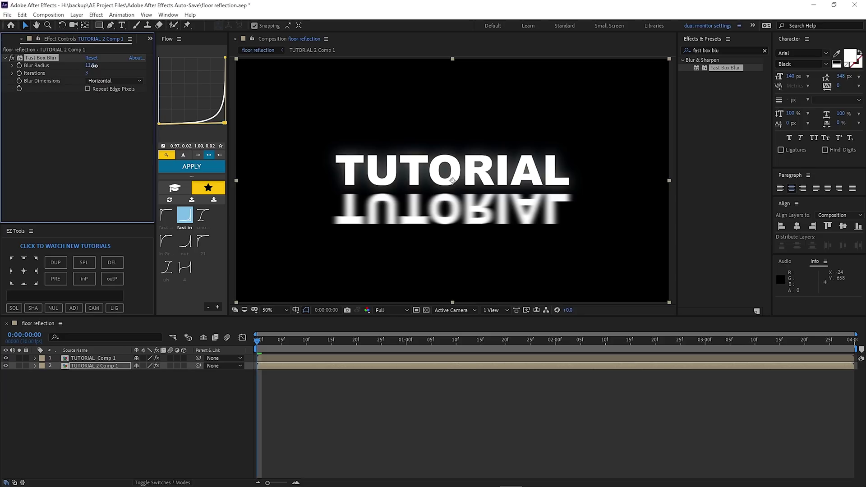
click(98, 81)
click(113, 109)
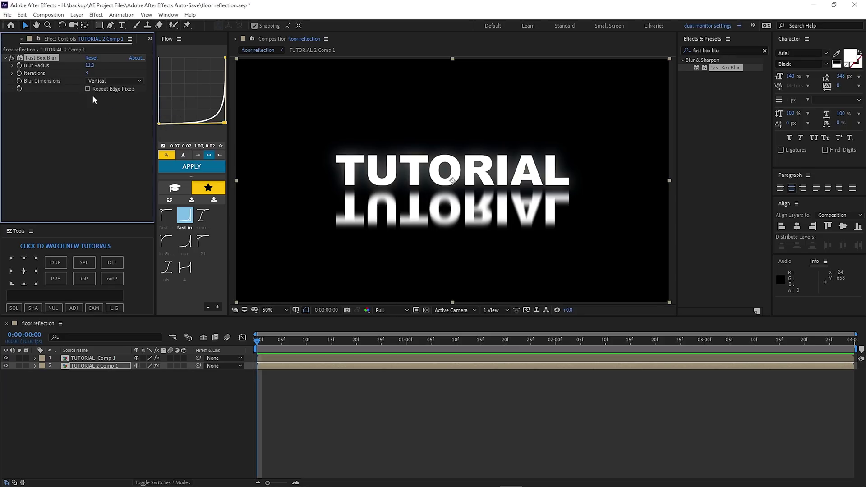
drag(89, 65, 87, 65)
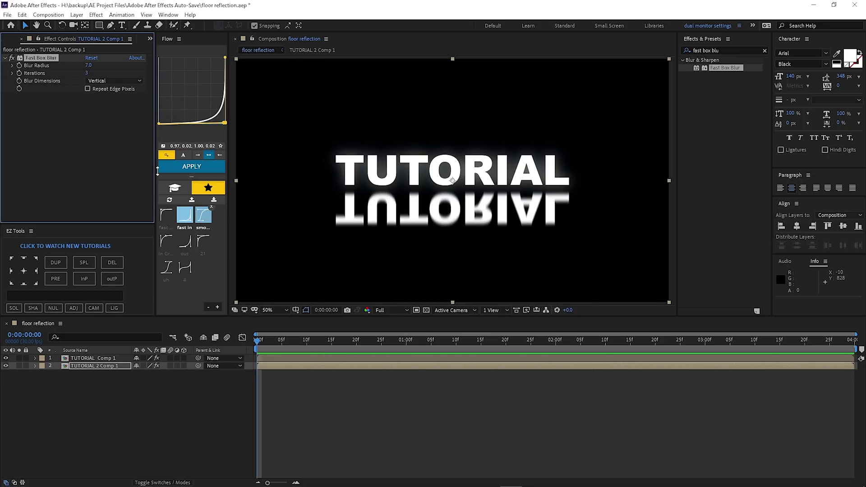
Toggle the reflection's blur off and on to compare.
click(11, 58)
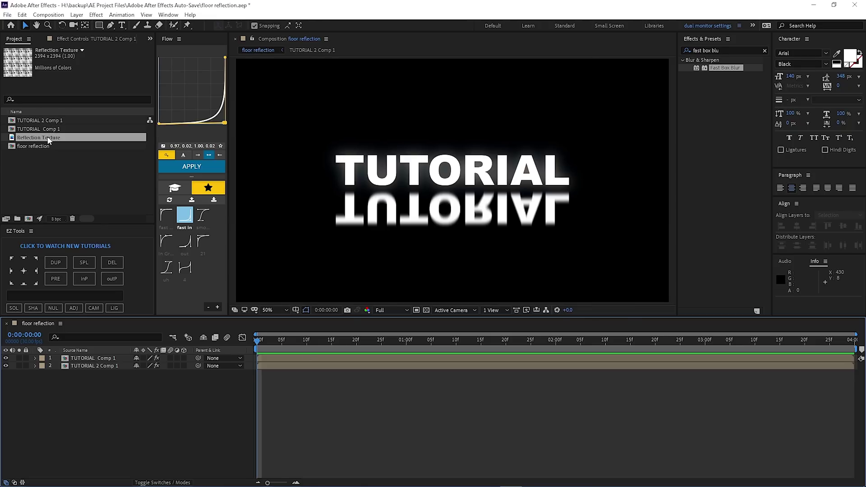
Add Reflection Texture as a 3D floor layer, tilted to about -81° X Rotation and scaled to 148%.
drag(48, 140, 108, 361)
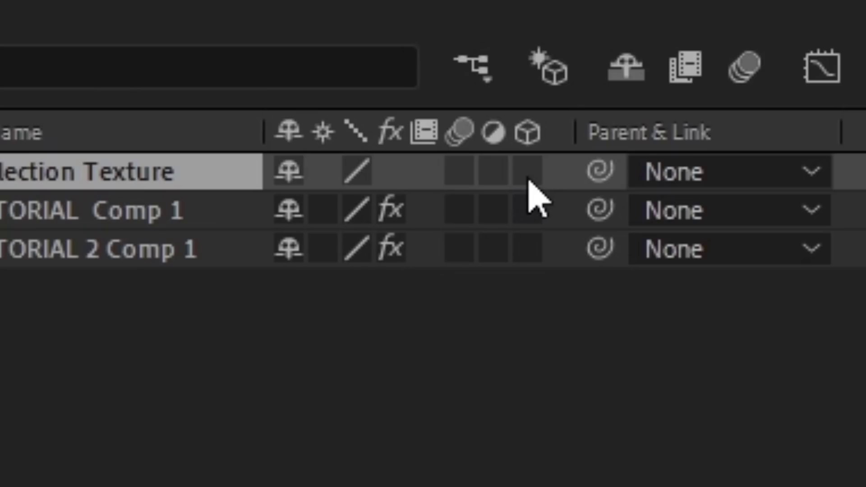
click(183, 358)
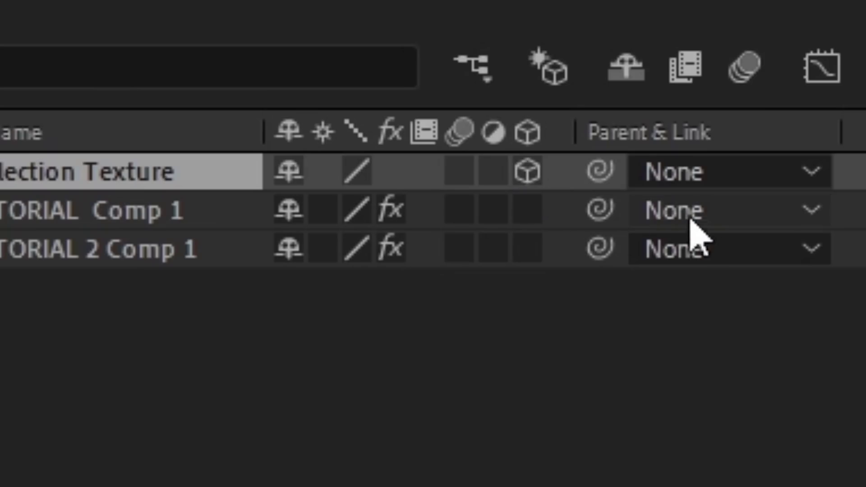
key(r)
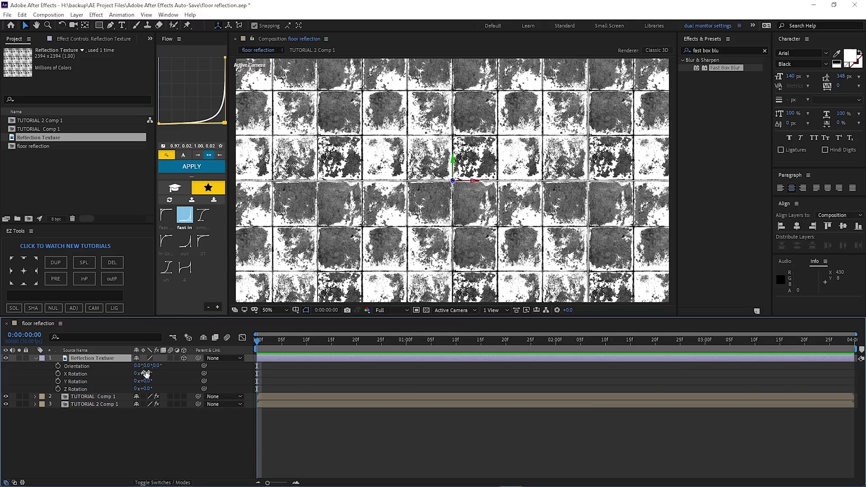
drag(145, 374, 115, 377)
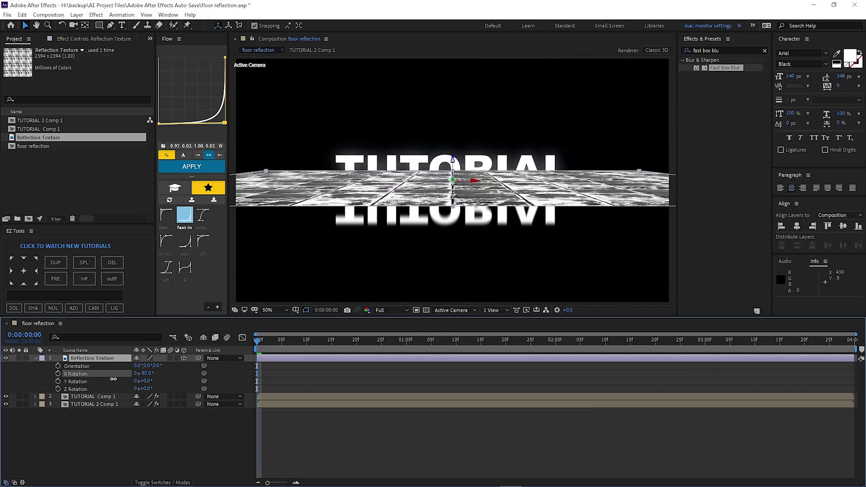
key(s)
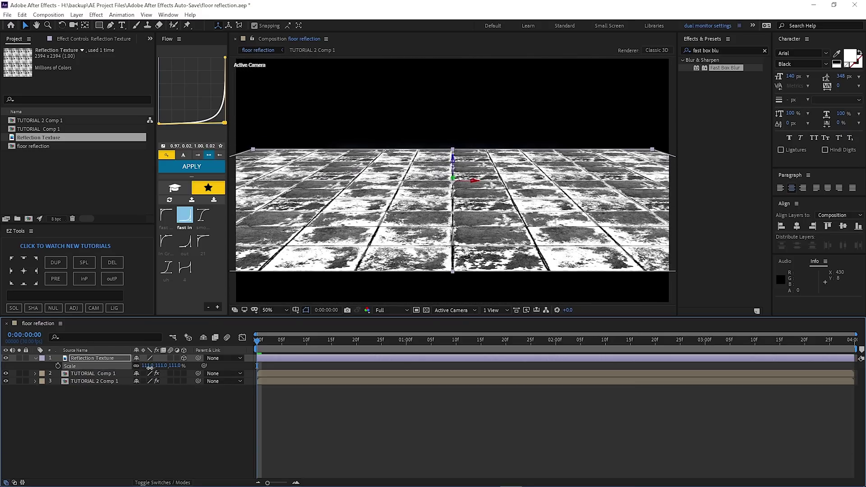
mouse_move(148, 366)
mouse_down()
mouse_move(458, 168)
mouse_move(453, 241)
mouse_up()
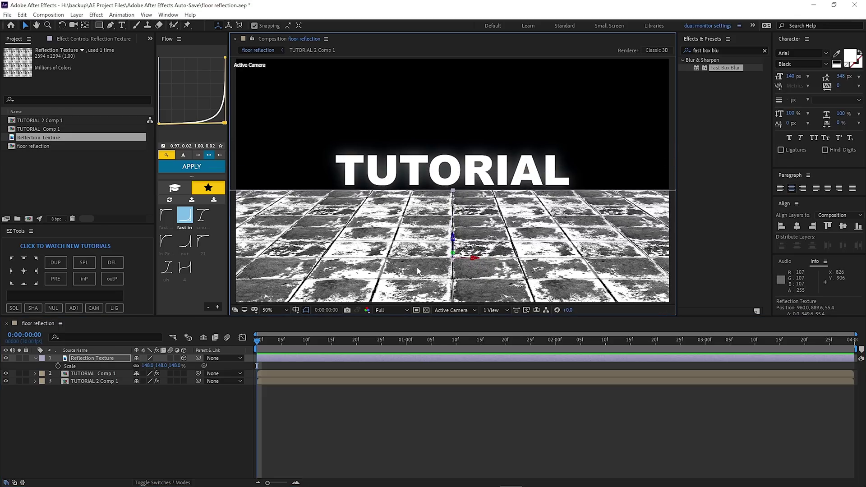
Reselect the Reflection Texture floor layer and search Effects & Presets for 'brightnes'.
key(ctrl+shift+a)
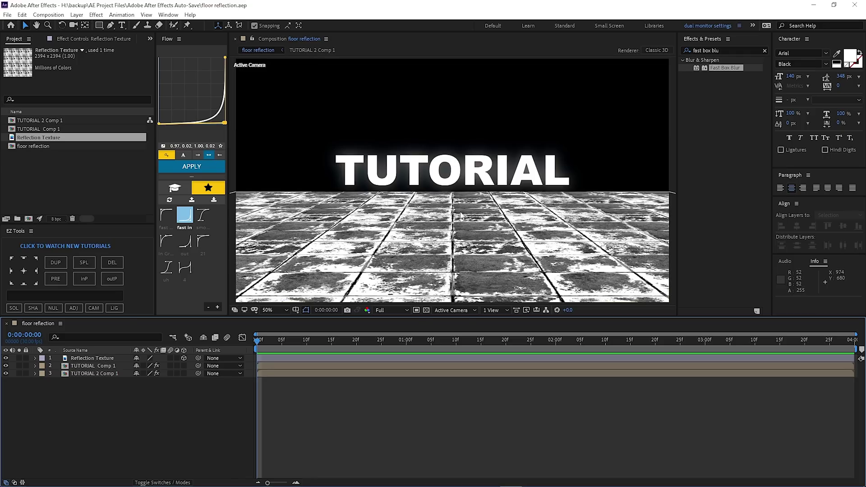
click(483, 223)
click(764, 50)
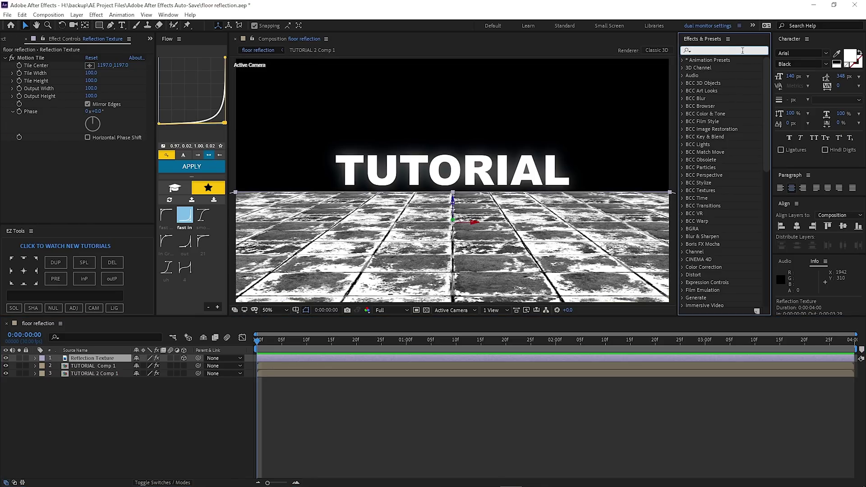
text(bright)
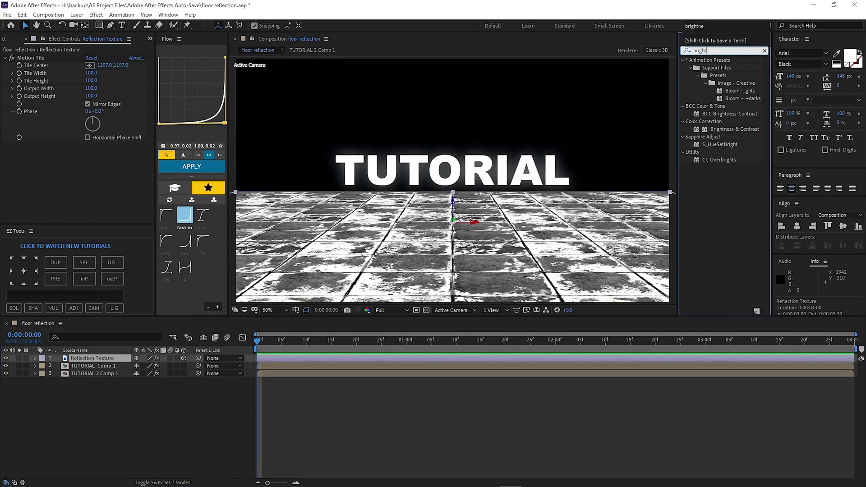
text(ne)
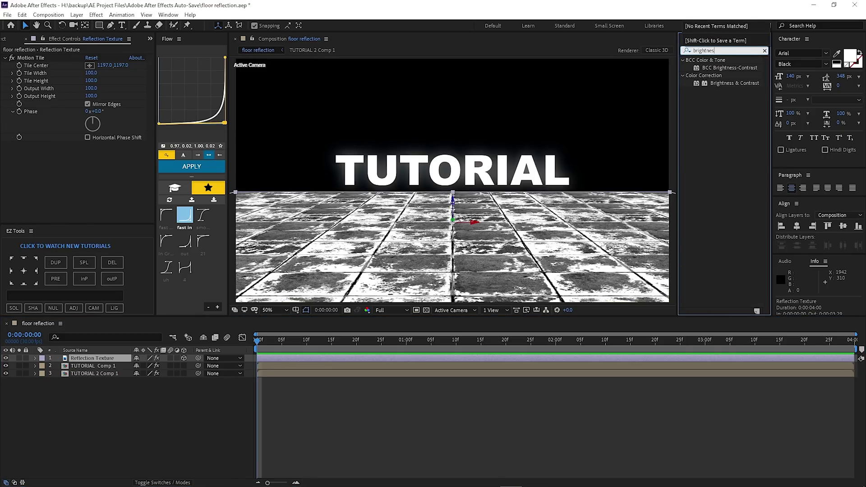
text(s)
Apply Brightness & Contrast to Reflection Texture with Brightness -102 and Contrast 100.
click(751, 85)
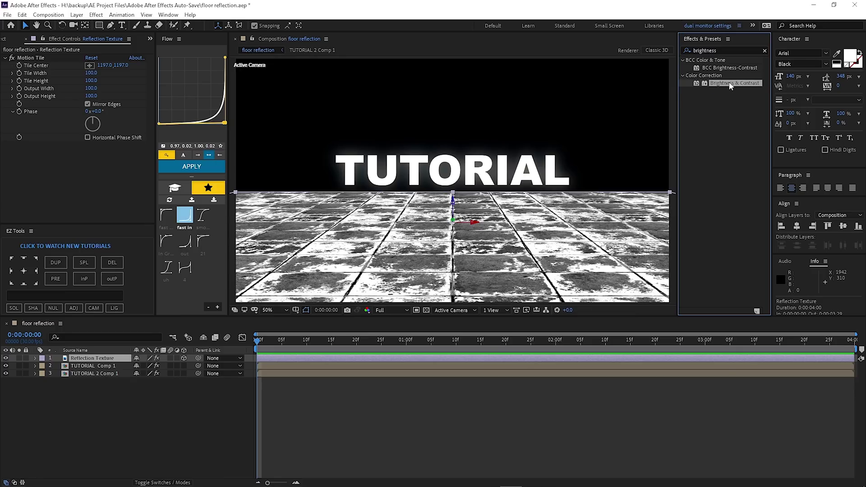
drag(731, 85, 317, 357)
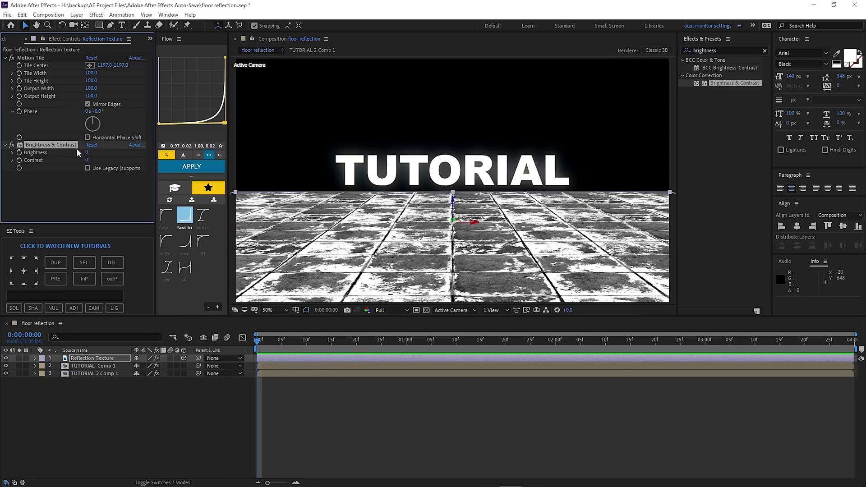
mouse_move(86, 160)
mouse_down()
mouse_move(112, 156)
mouse_move(48, 153)
mouse_up()
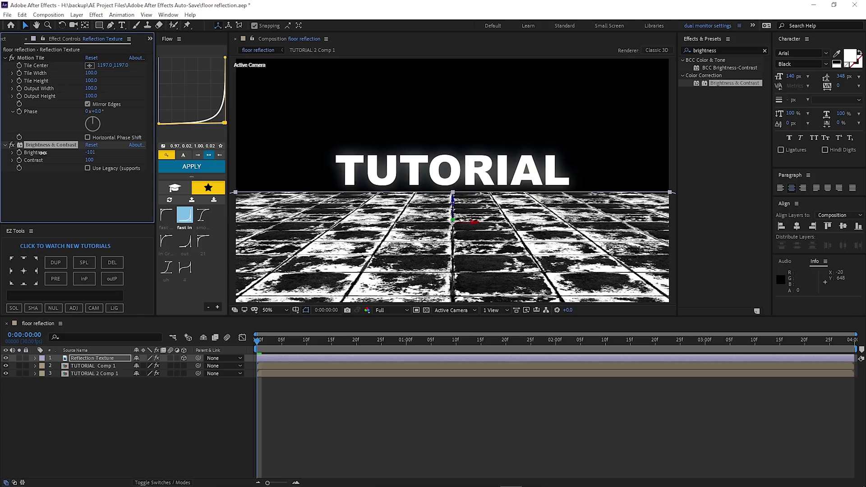
click(294, 396)
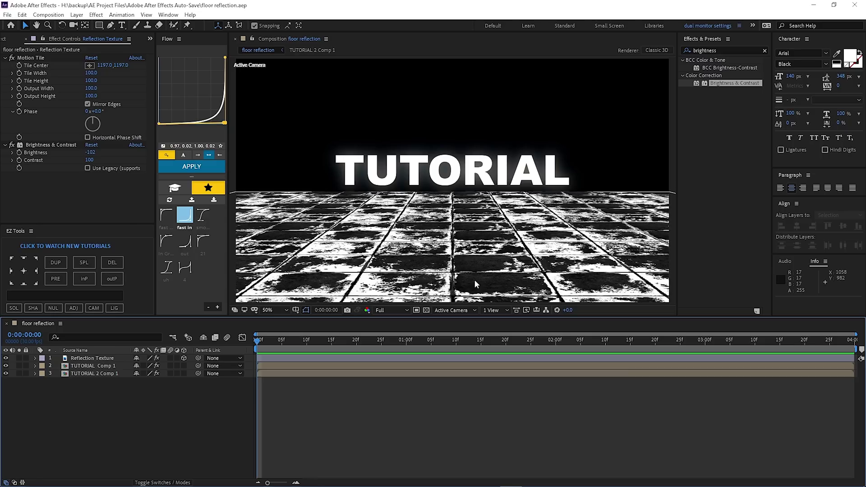
Pre-compose Reflection Texture into Reflection Texture Comp 1 and place a new adjustment layer directly below it.
right_click(291, 358)
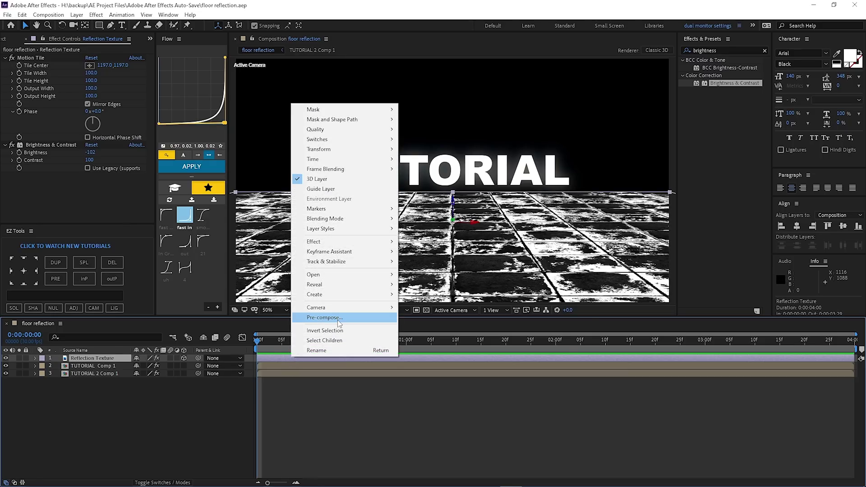
click(337, 321)
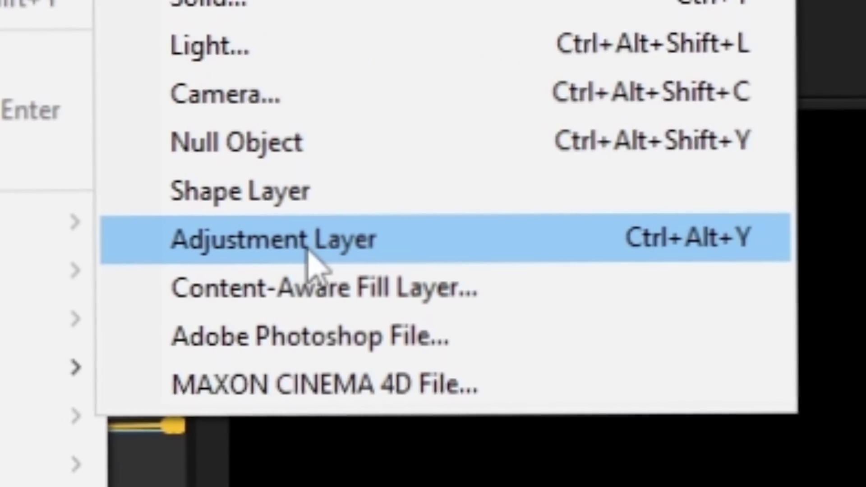
click(250, 88)
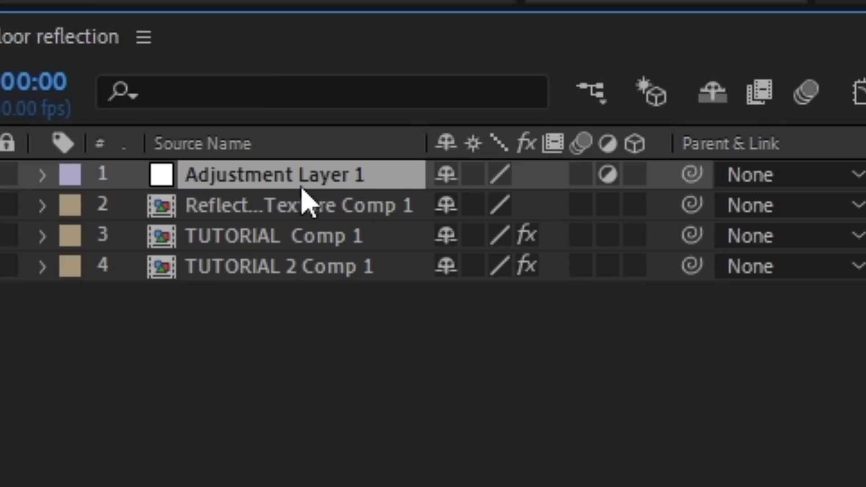
drag(303, 193, 301, 217)
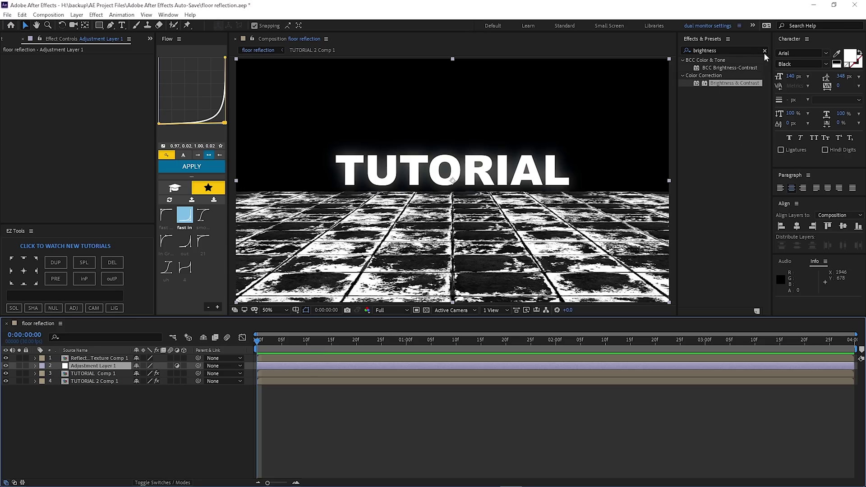
Apply Compound Blur to Adjustment Layer 1 using Reflection Texture Comp 1 as Blur Layer, then hide that comp.
click(764, 51)
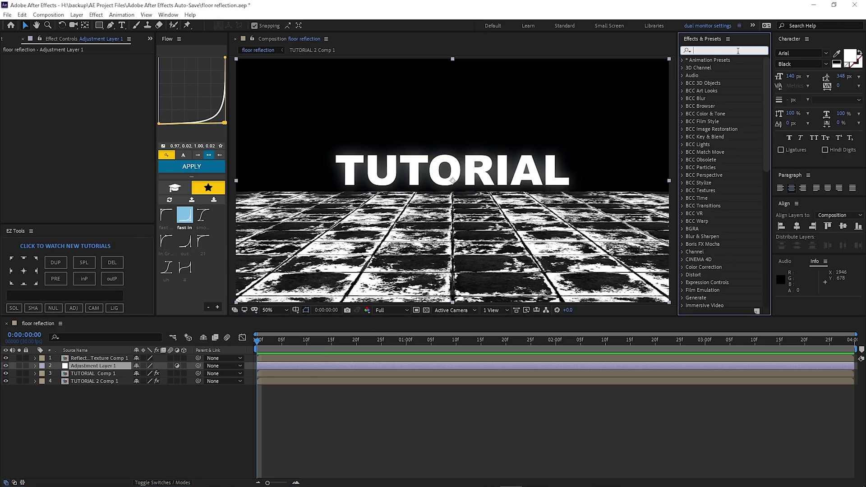
text(compound blur)
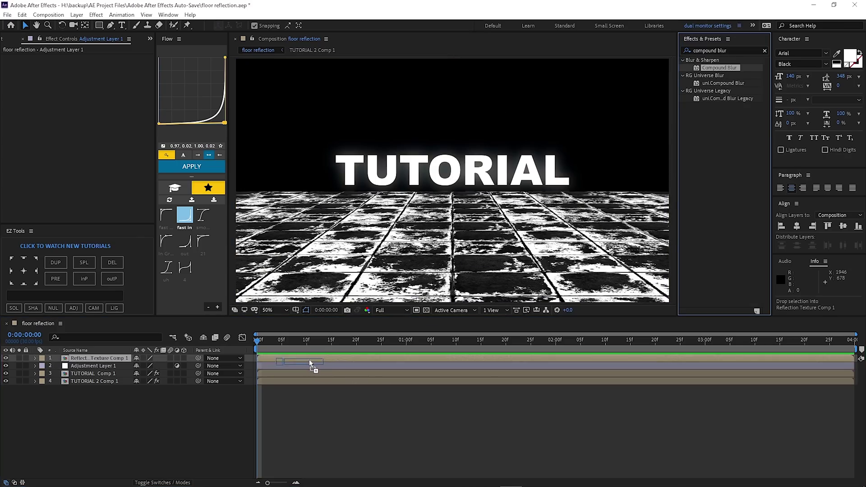
drag(719, 68, 298, 367)
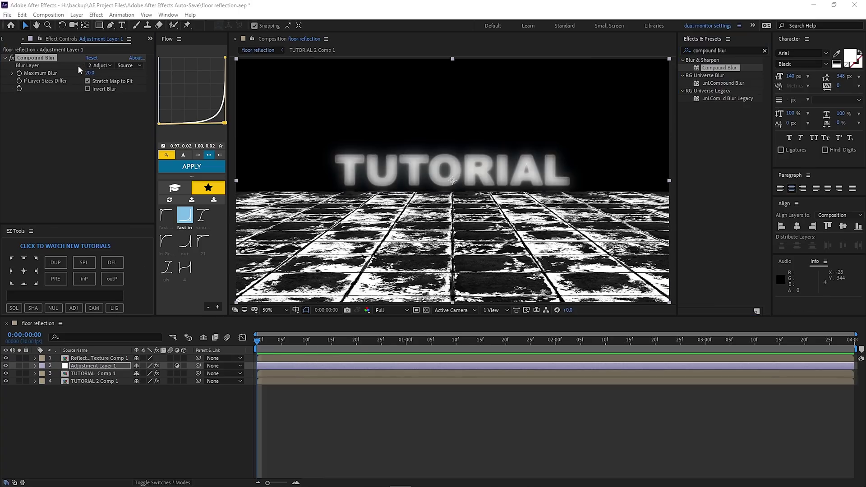
click(99, 66)
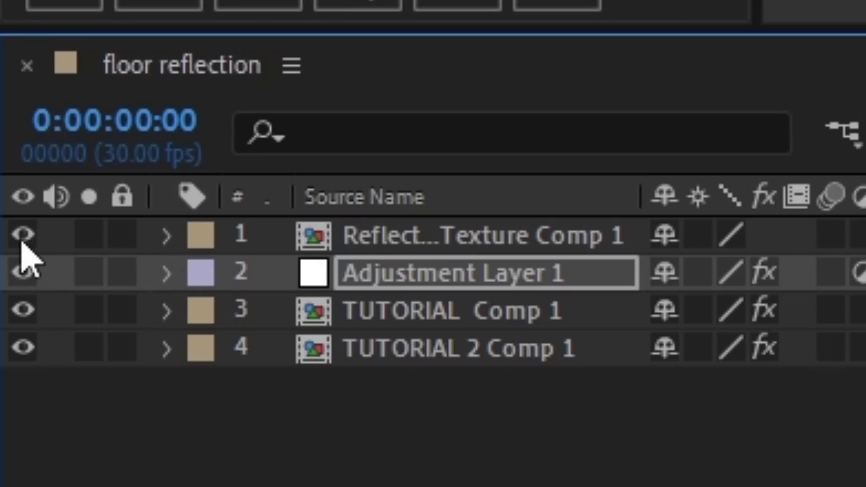
click(424, 241)
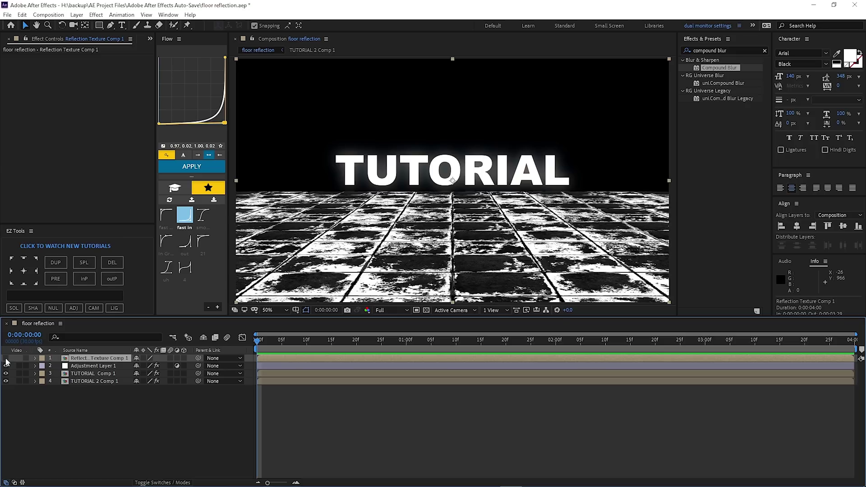
click(22, 235)
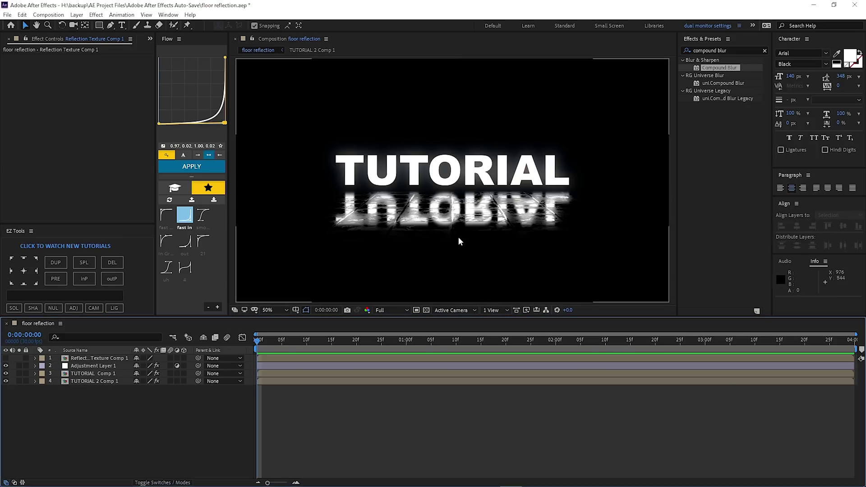
scroll(458, 237, up, 2)
scroll(454, 219, down, 2)
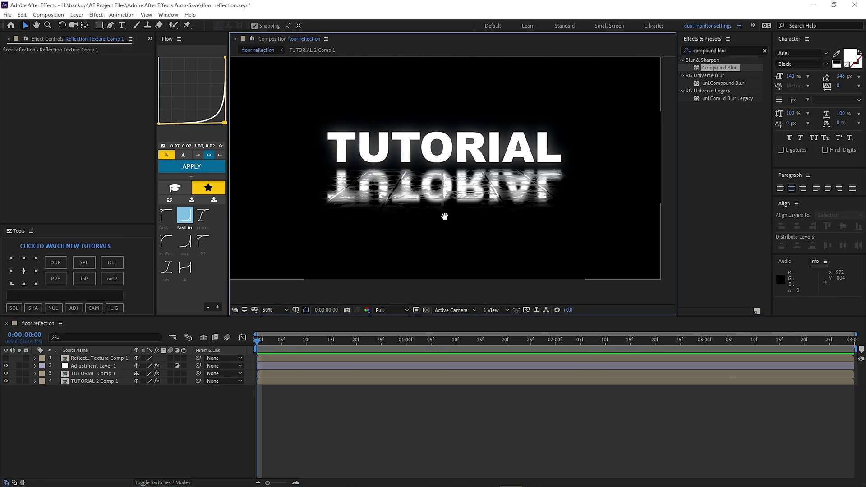
scroll(456, 209, up, 2)
scroll(455, 210, down, 1)
scroll(422, 248, up, 1)
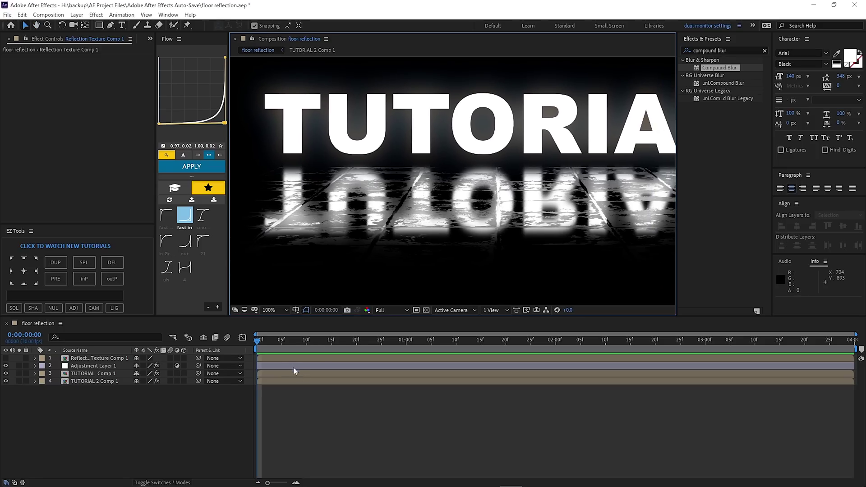
On Adjustment Layer 1, scrub Compound Blur's Maximum Blur higher while checking the reflection.
click(267, 365)
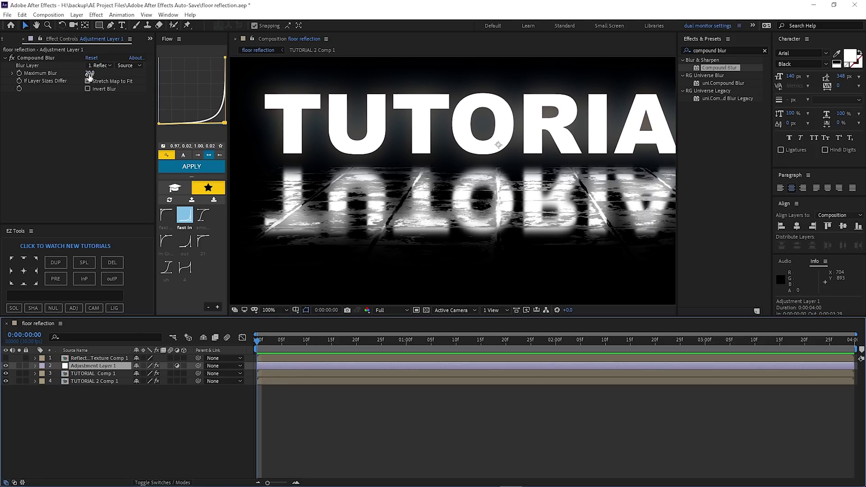
drag(88, 77, 100, 75)
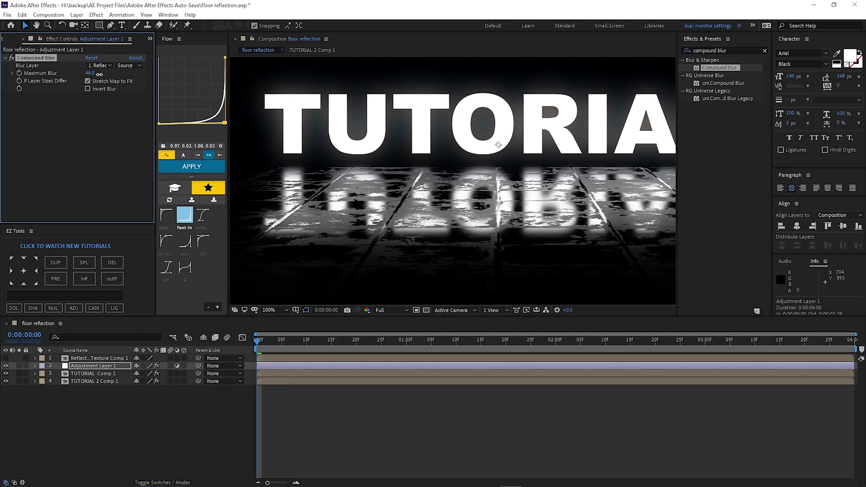
scroll(432, 171, down, 2)
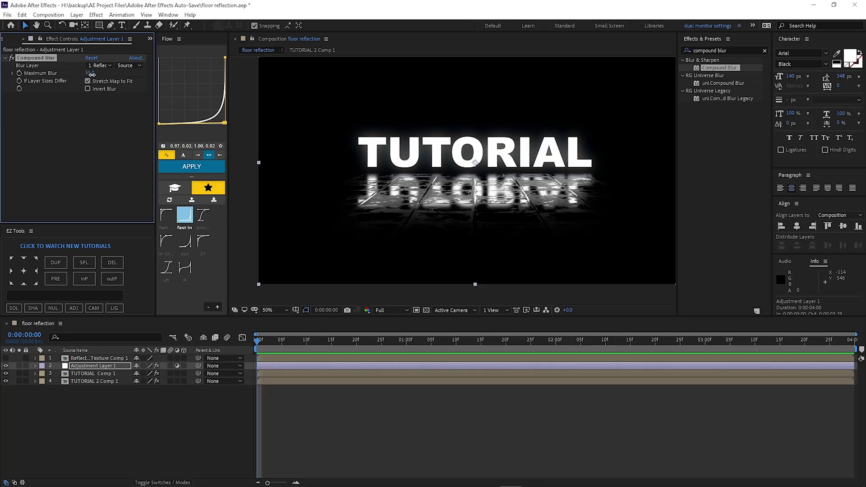
drag(91, 74, 116, 73)
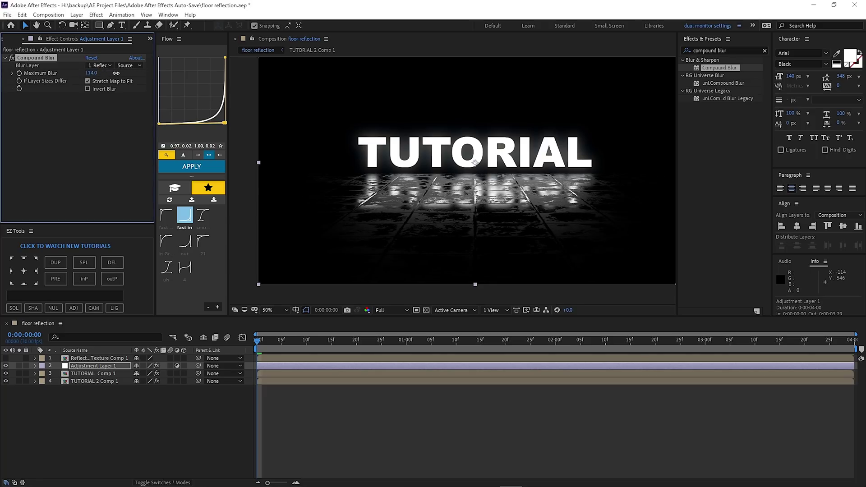
scroll(451, 184, up, 2)
mouse_move(471, 257)
mouse_down()
mouse_move(489, 205)
mouse_move(251, 187)
mouse_up()
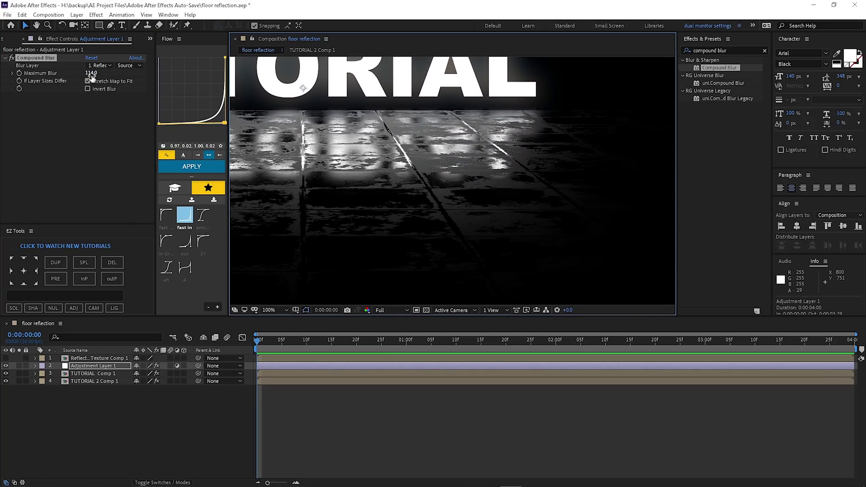
mouse_move(91, 74)
mouse_down()
mouse_move(311, 74)
mouse_move(453, 136)
mouse_up()
scroll(483, 148, down, 2)
scroll(483, 148, down, 2)
scroll(436, 190, up, 6)
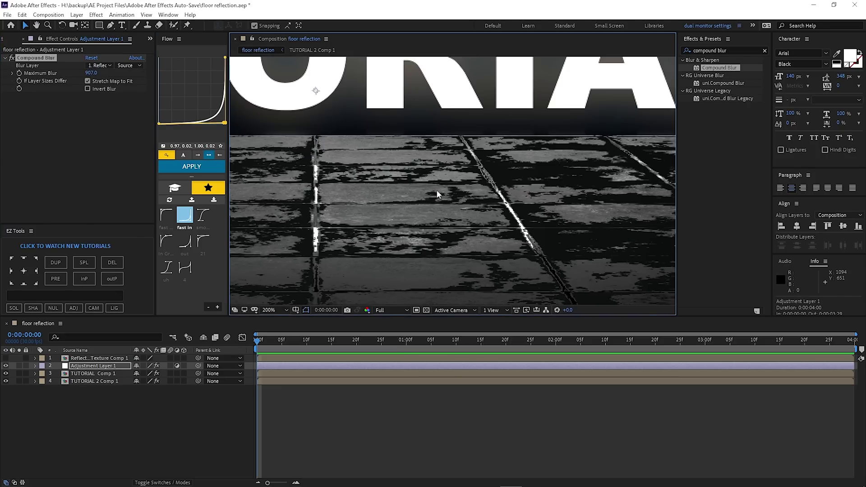
scroll(439, 190, down, 1)
scroll(443, 193, down, 1)
Preview the playback, then set Compound Blur's Maximum Blur to exactly 105.
key(space)
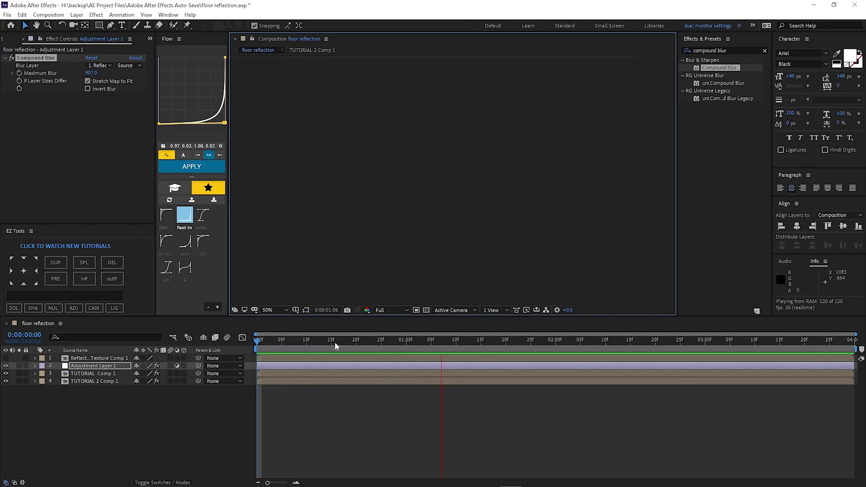
key(space)
text(105)
key(Return)
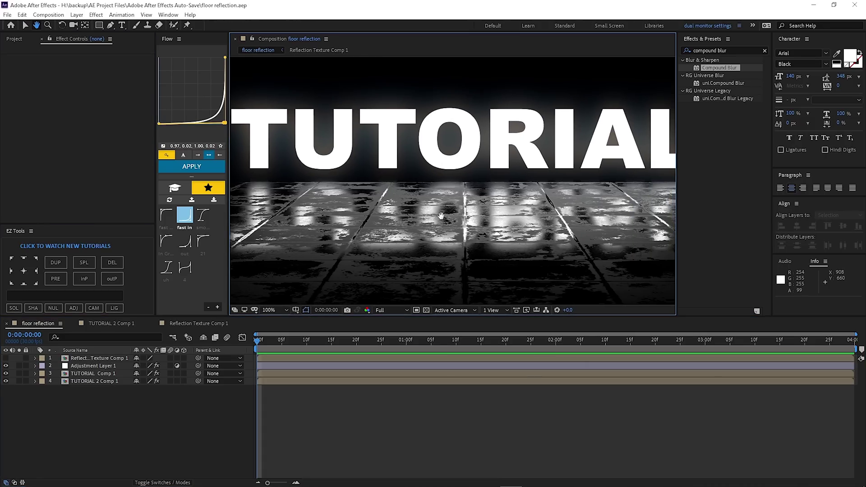
drag(441, 216, 441, 236)
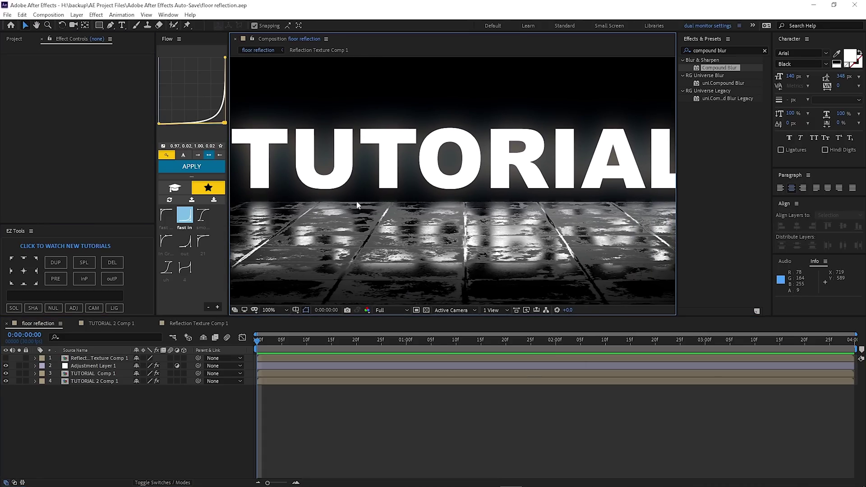
scroll(554, 203, down, 2)
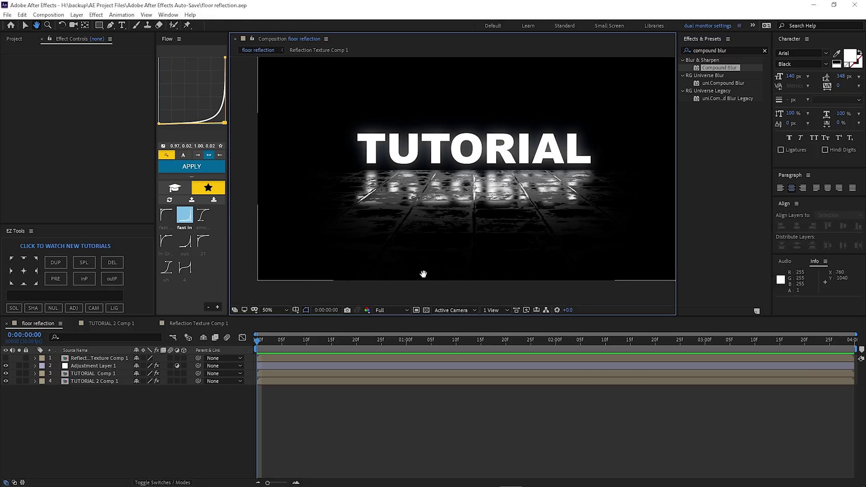
Open the Reflection Texture Comp 1 composition and scroll through its layer settings.
click(186, 324)
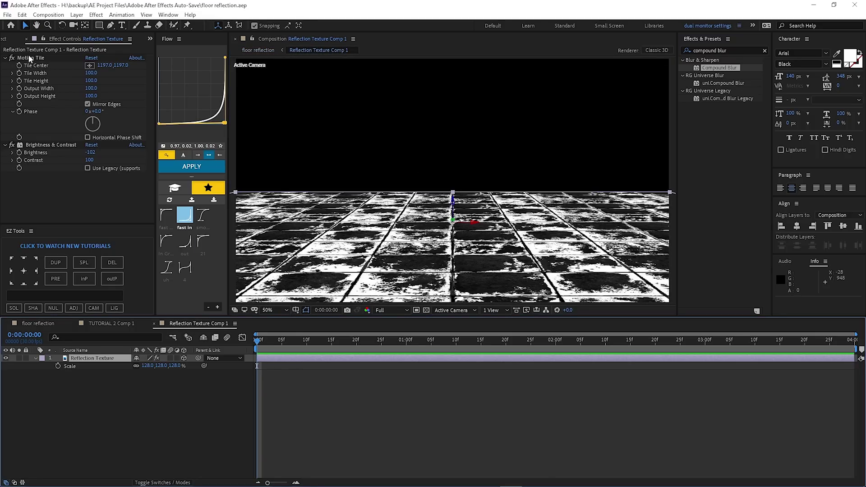
scroll(549, 160, down, 5)
scroll(443, 194, up, 2)
scroll(426, 250, down, 3)
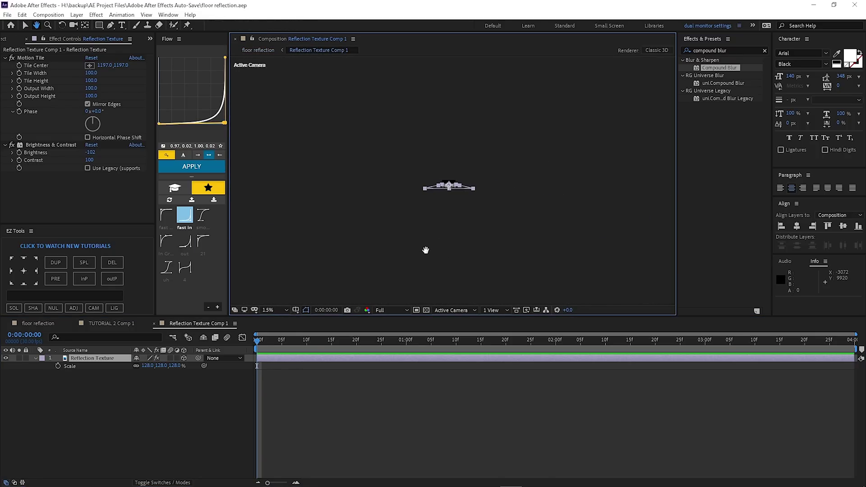
scroll(426, 250, up, 2)
scroll(421, 253, up, 2)
scroll(516, 143, up, 2)
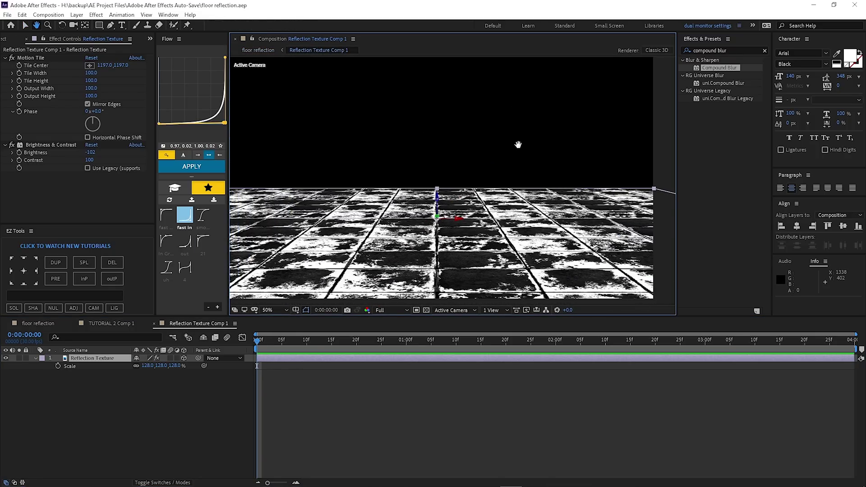
Set the floor texture's Motion Tile Output Height to 700.
click(90, 83)
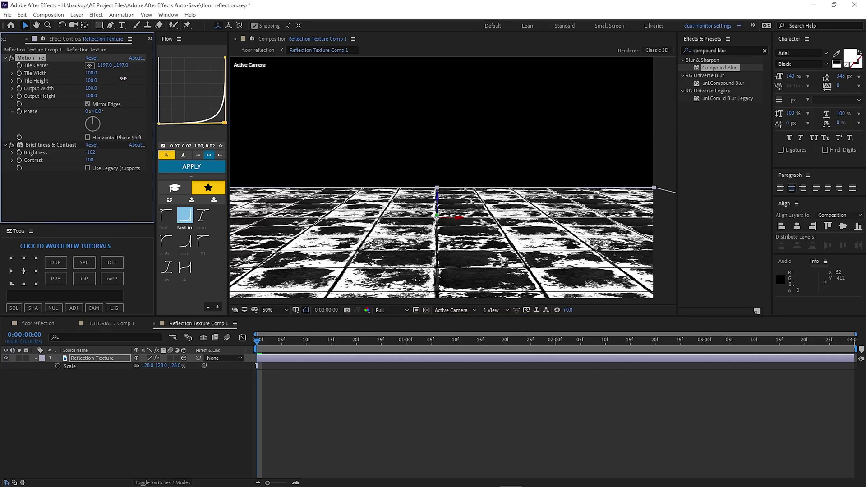
click(75, 95)
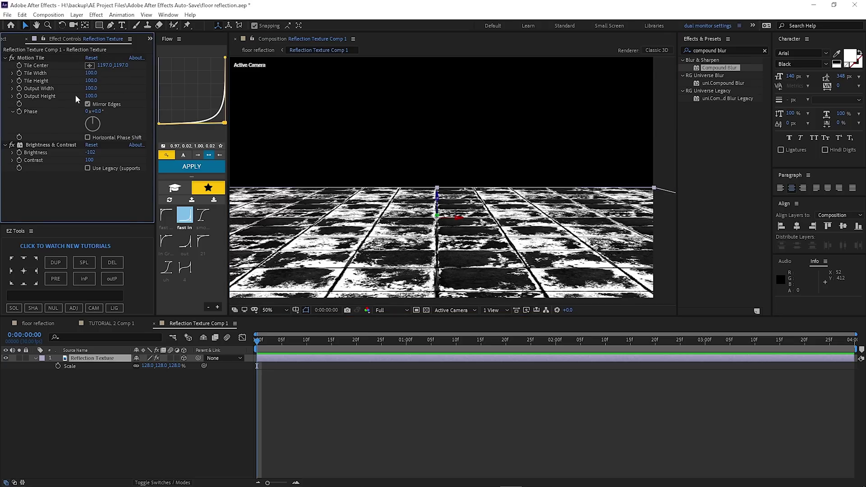
text(700)
key(Return)
scroll(444, 220, down, 2)
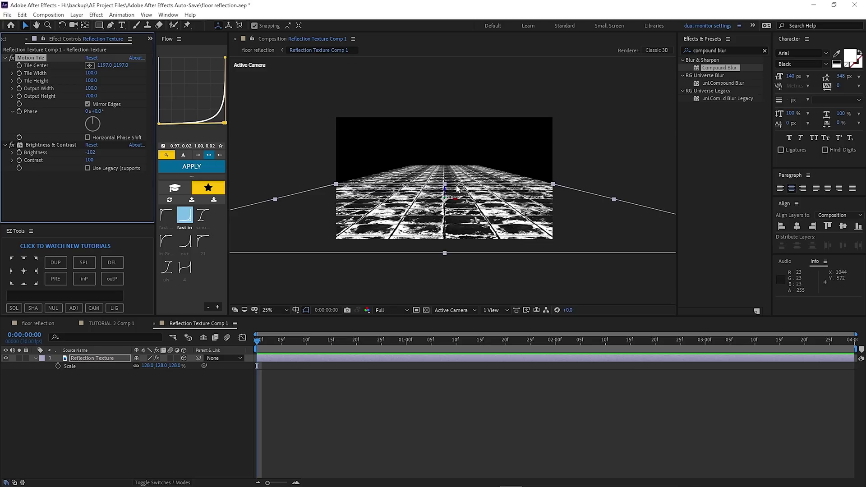
Check the floor reflection, then undo the Output Height back to 100.
click(40, 324)
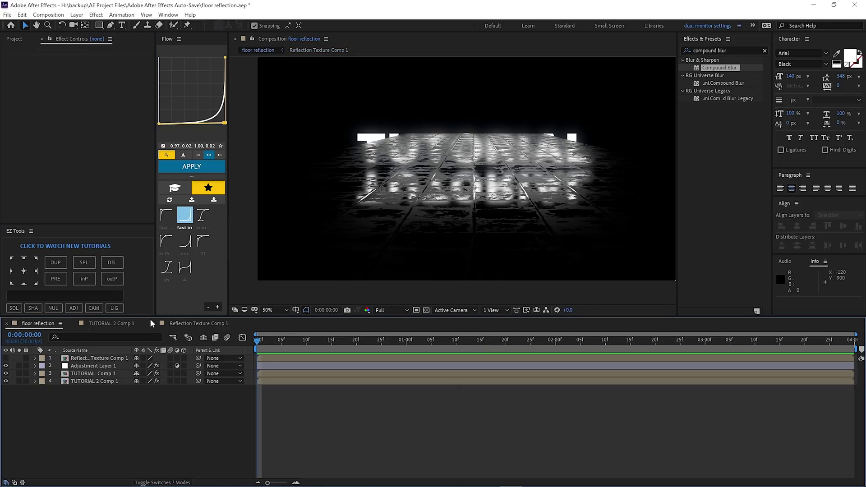
click(195, 324)
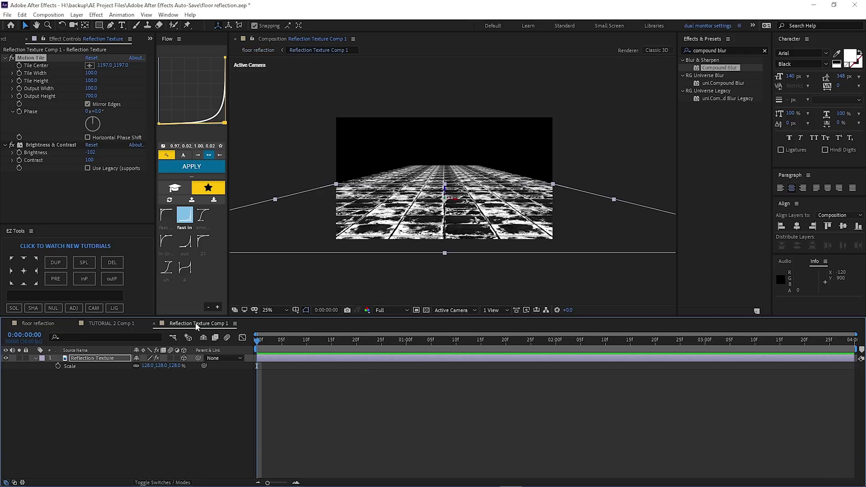
key(s)
key(ctrl+z)
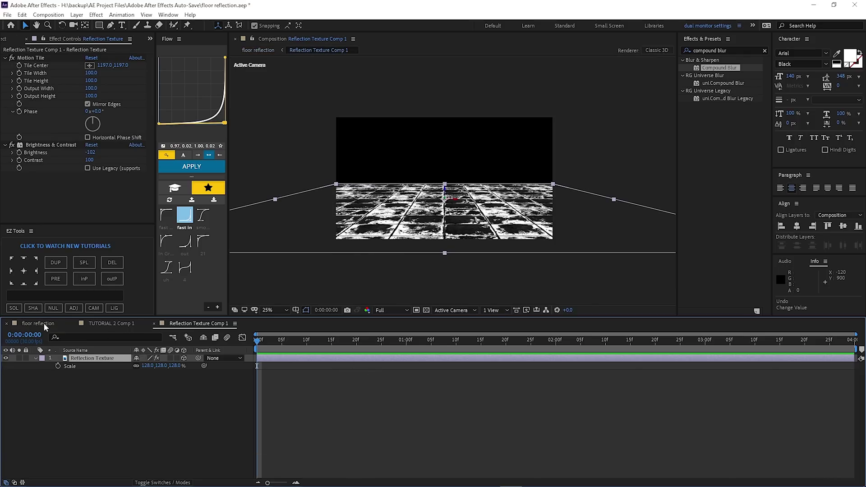
In TUTORIAL Comp 1, hide the TUTORIAL text and add the emoji image, centred horizontally.
click(45, 323)
double_click(266, 375)
click(274, 358)
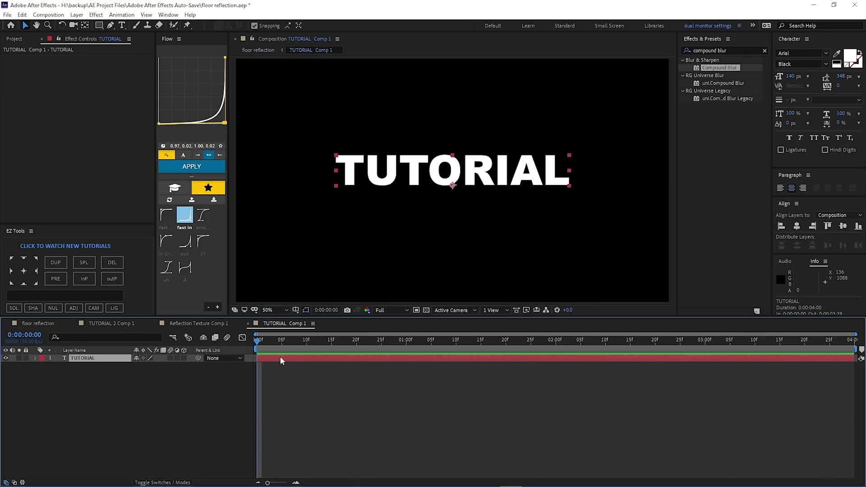
click(6, 359)
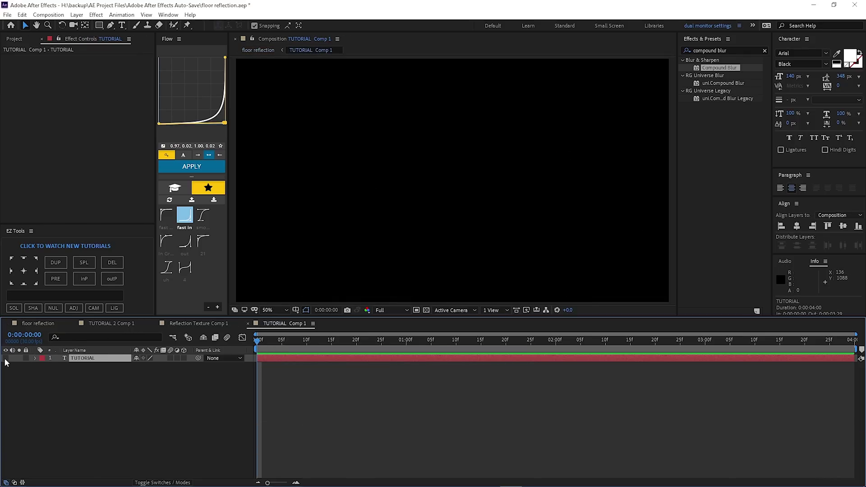
key(ctrl+0)
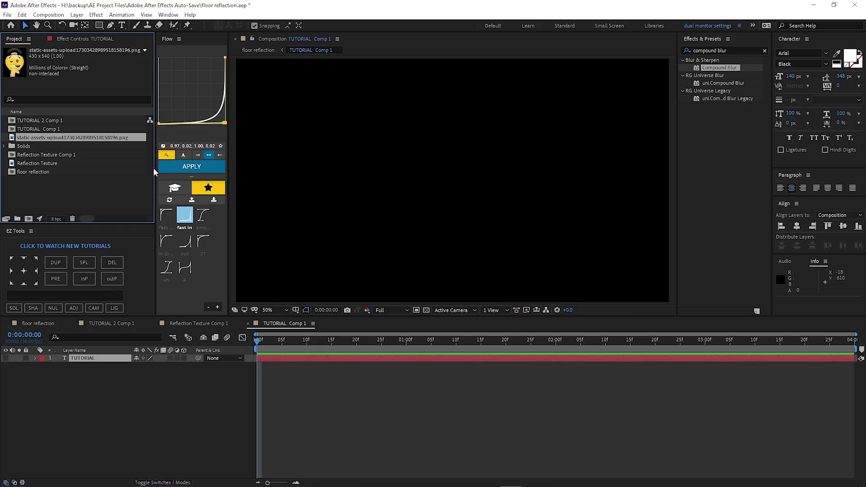
mouse_move(53, 137)
mouse_down()
mouse_move(444, 152)
mouse_move(480, 173)
mouse_up()
click(798, 226)
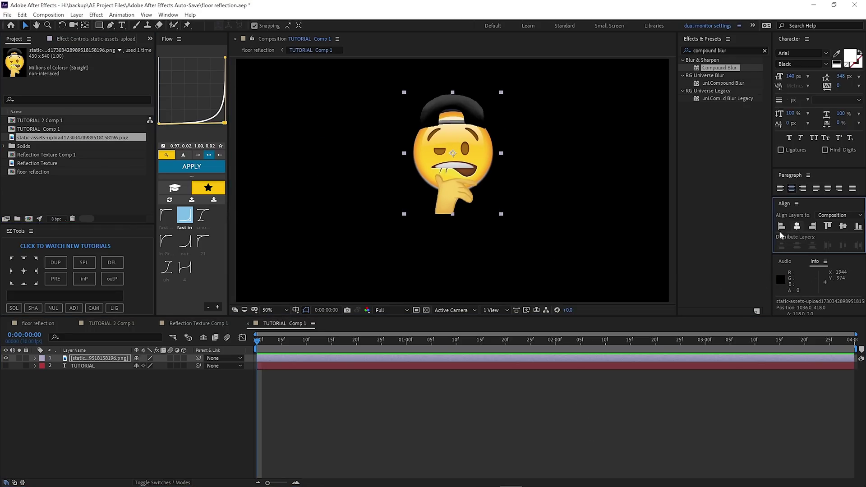
Check the emoji in the reflection scene and scale the emoji to 80 percent.
click(39, 323)
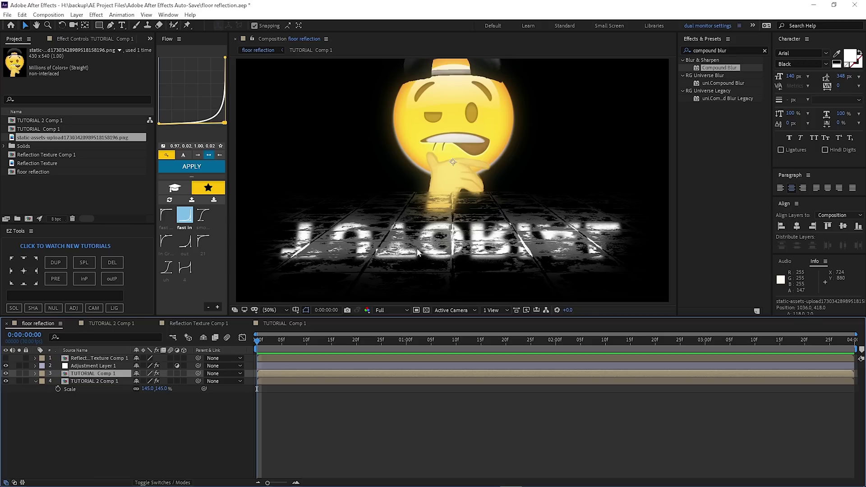
scroll(499, 183, down, 1)
scroll(499, 182, up, 1)
click(279, 324)
key(s)
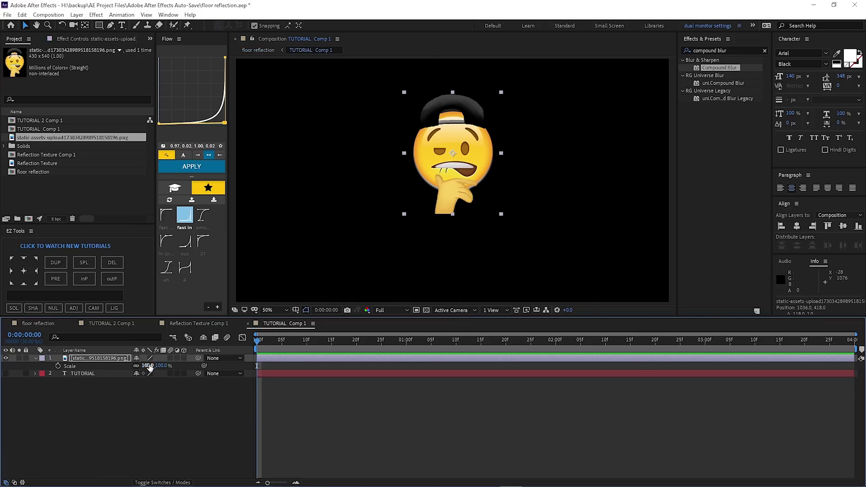
drag(154, 366, 144, 365)
key(p)
In TUTORIAL 2 Comp 1, hide the text, add the emoji and flip it vertically.
click(43, 324)
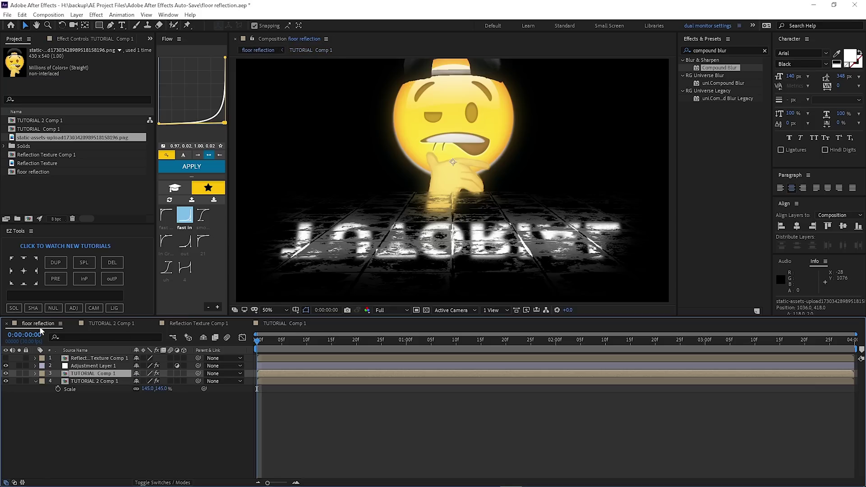
double_click(99, 382)
click(5, 358)
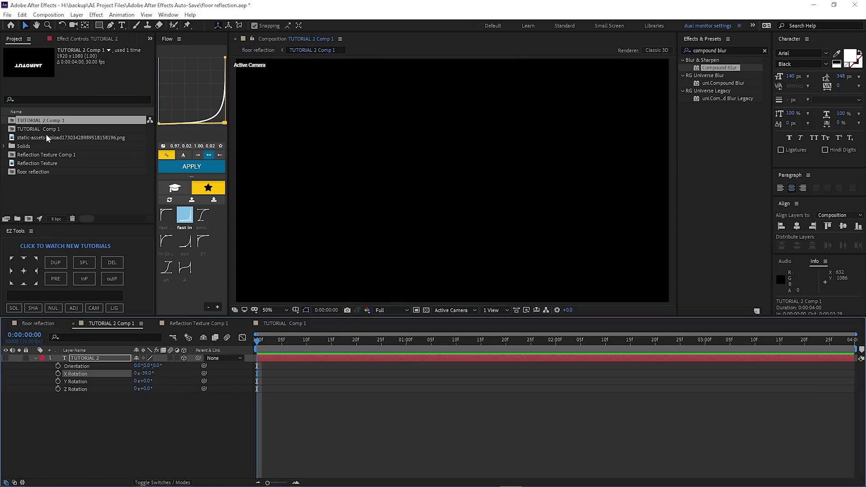
drag(46, 138, 455, 221)
right_click(458, 225)
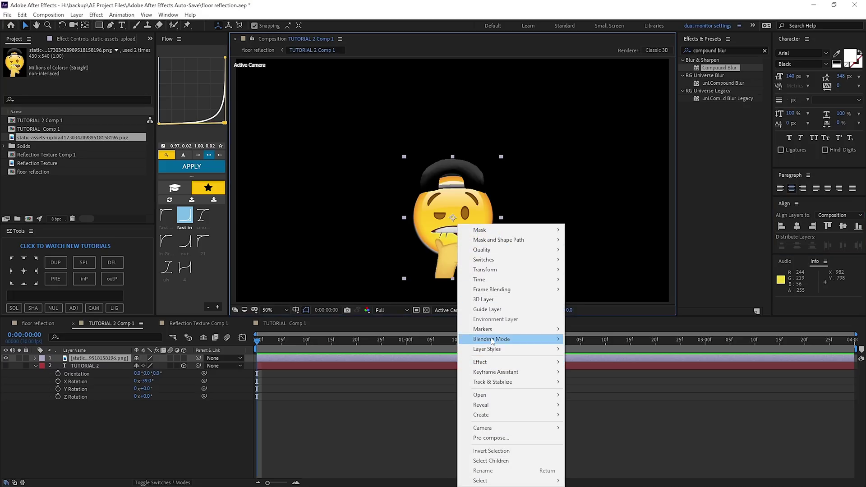
mouse_move(485, 270)
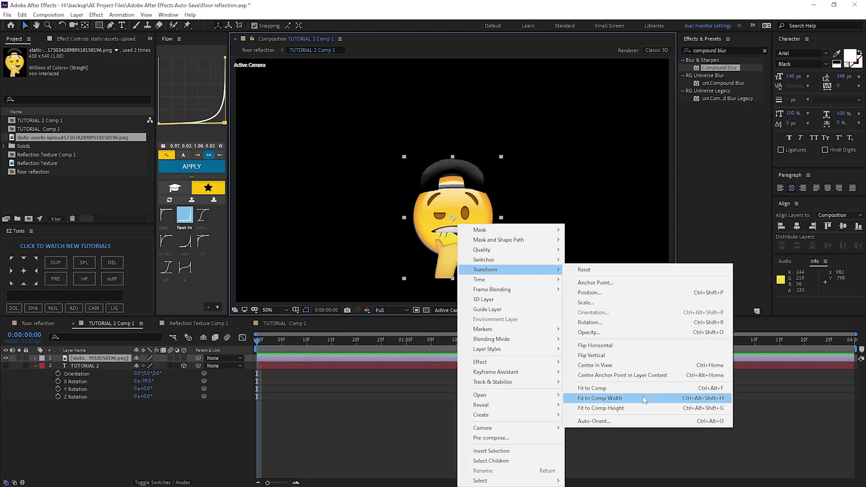
click(600, 357)
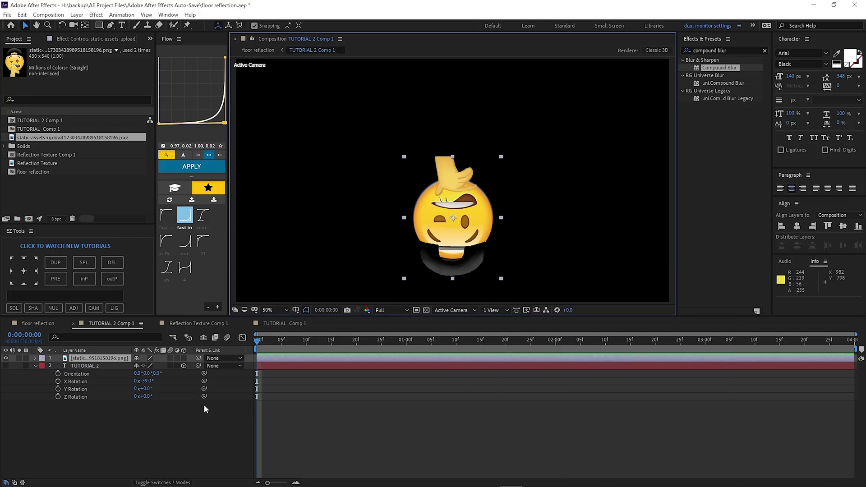